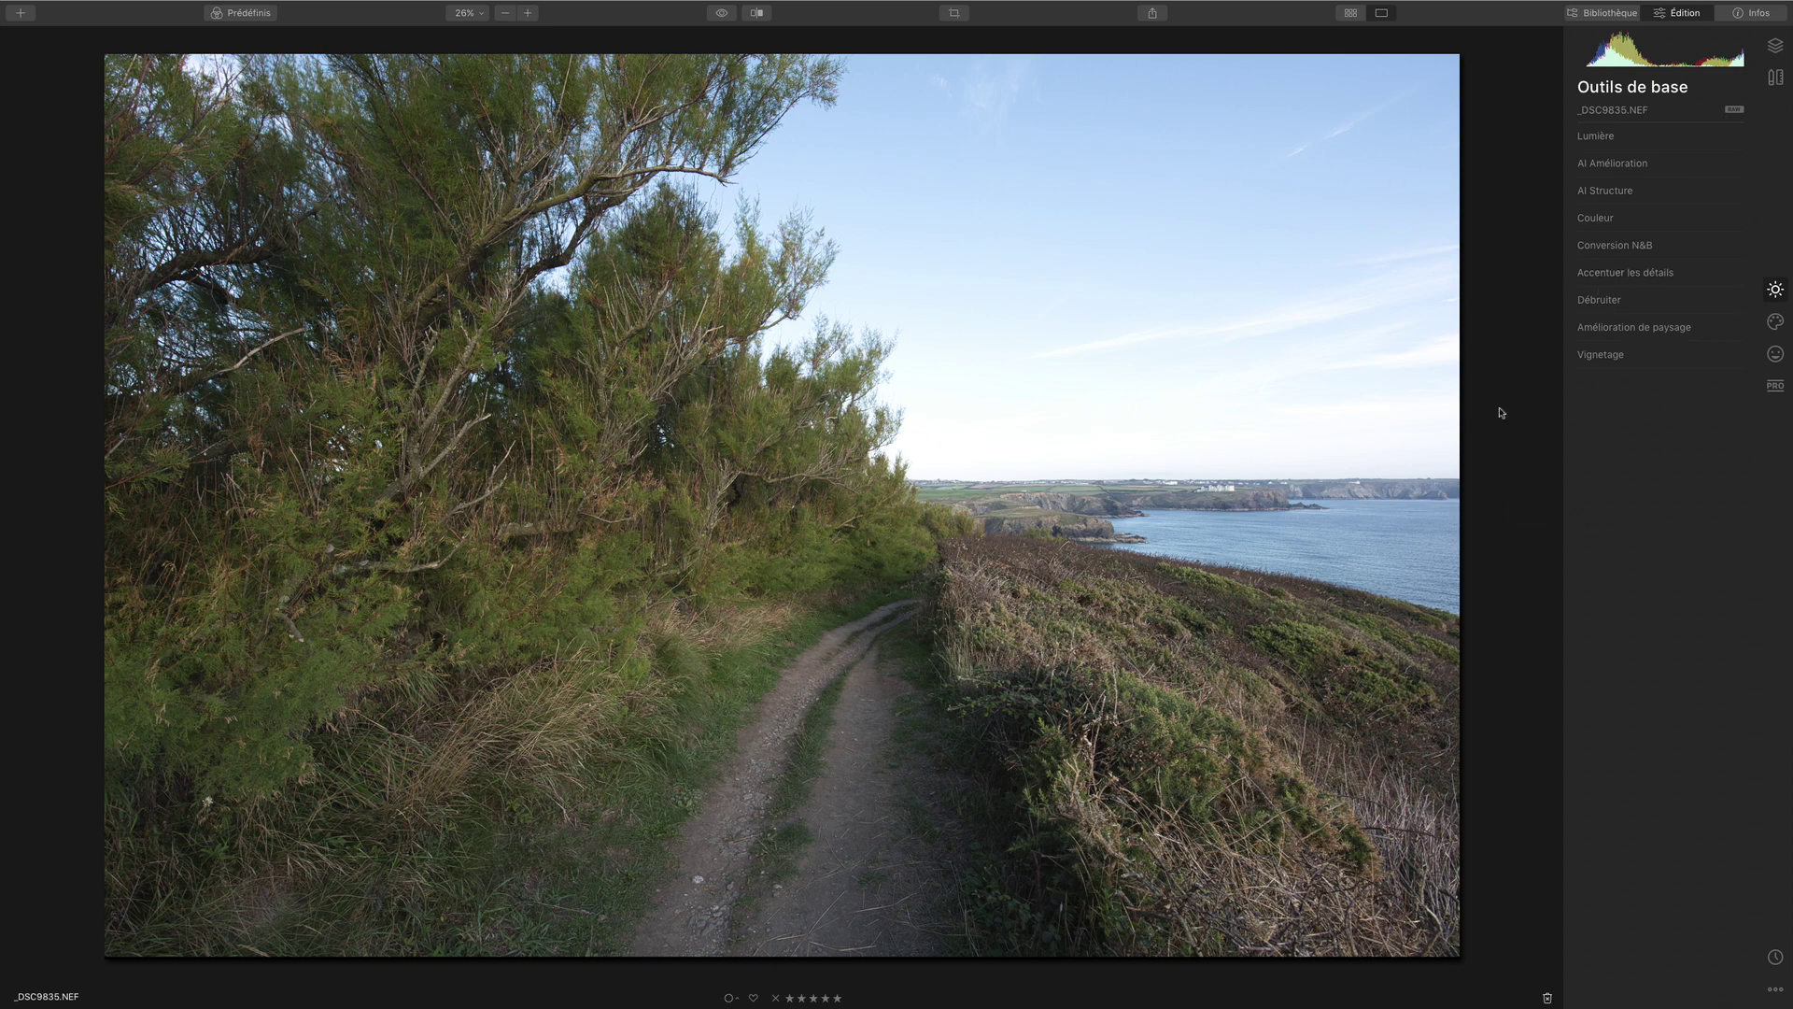
Set a custom white balance in the Light tool by sampling the pale cloud area in the sky
click(1604, 137)
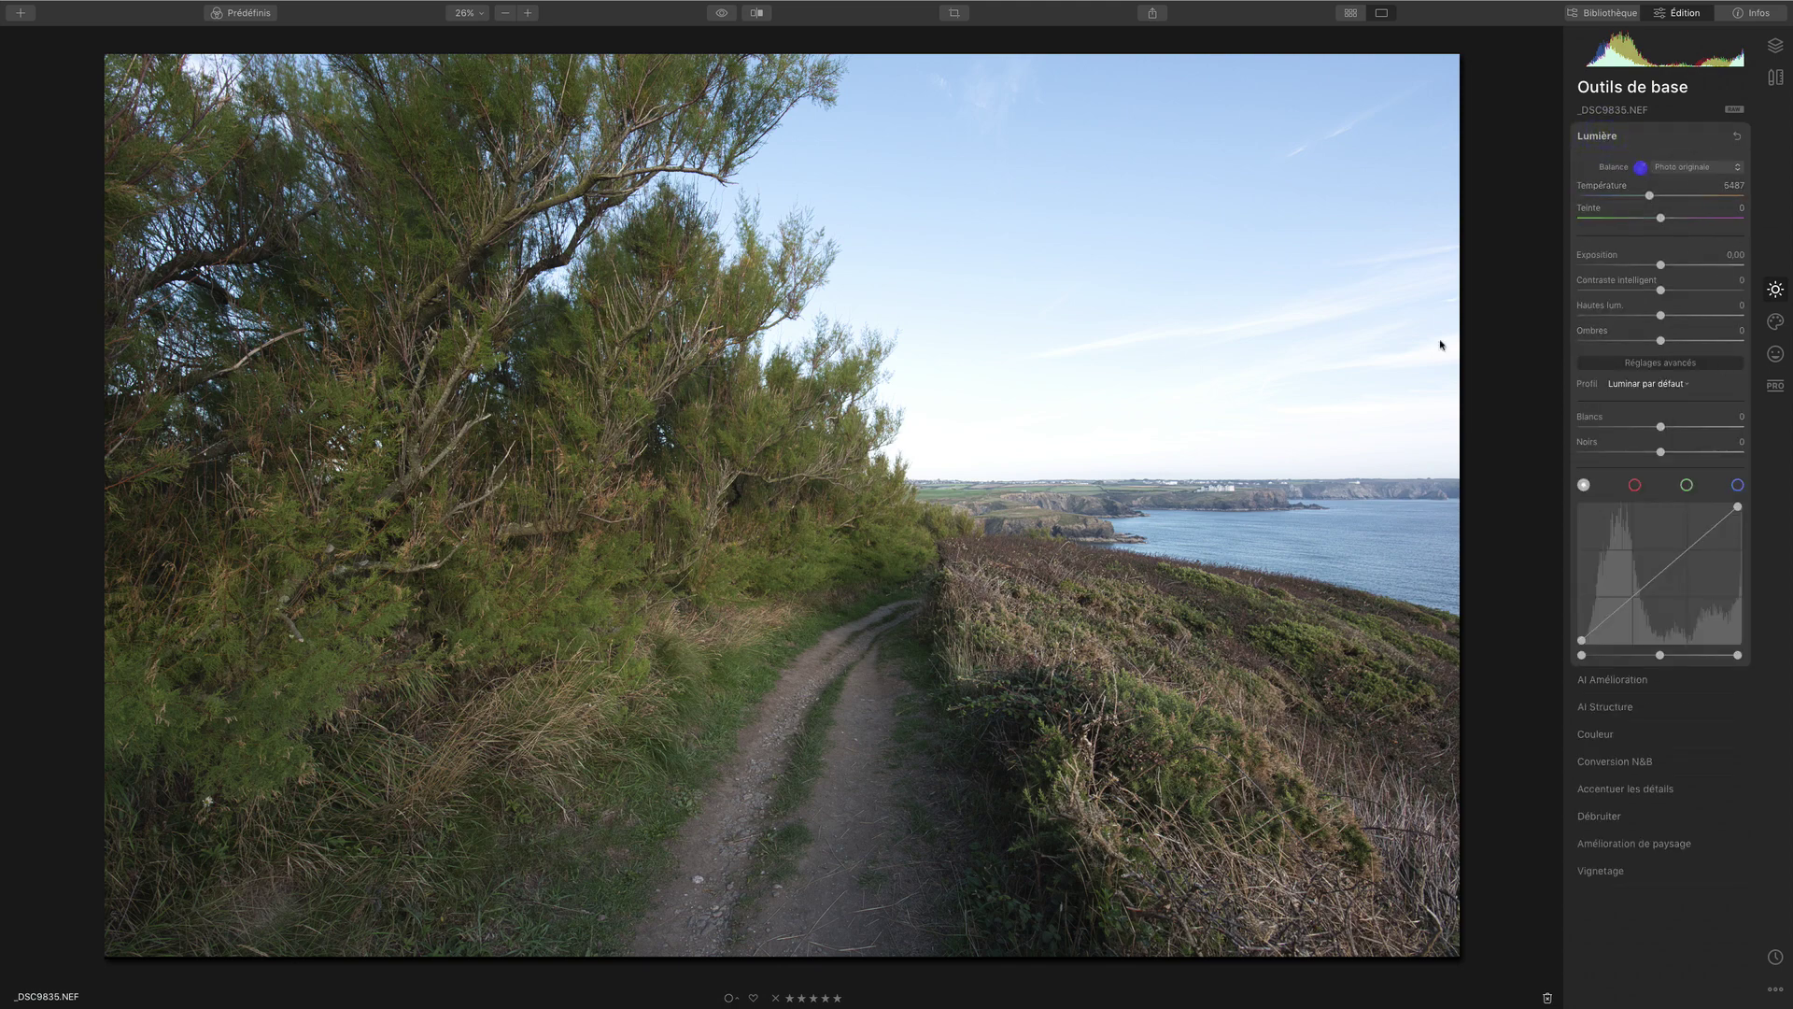
click(1641, 166)
click(1074, 345)
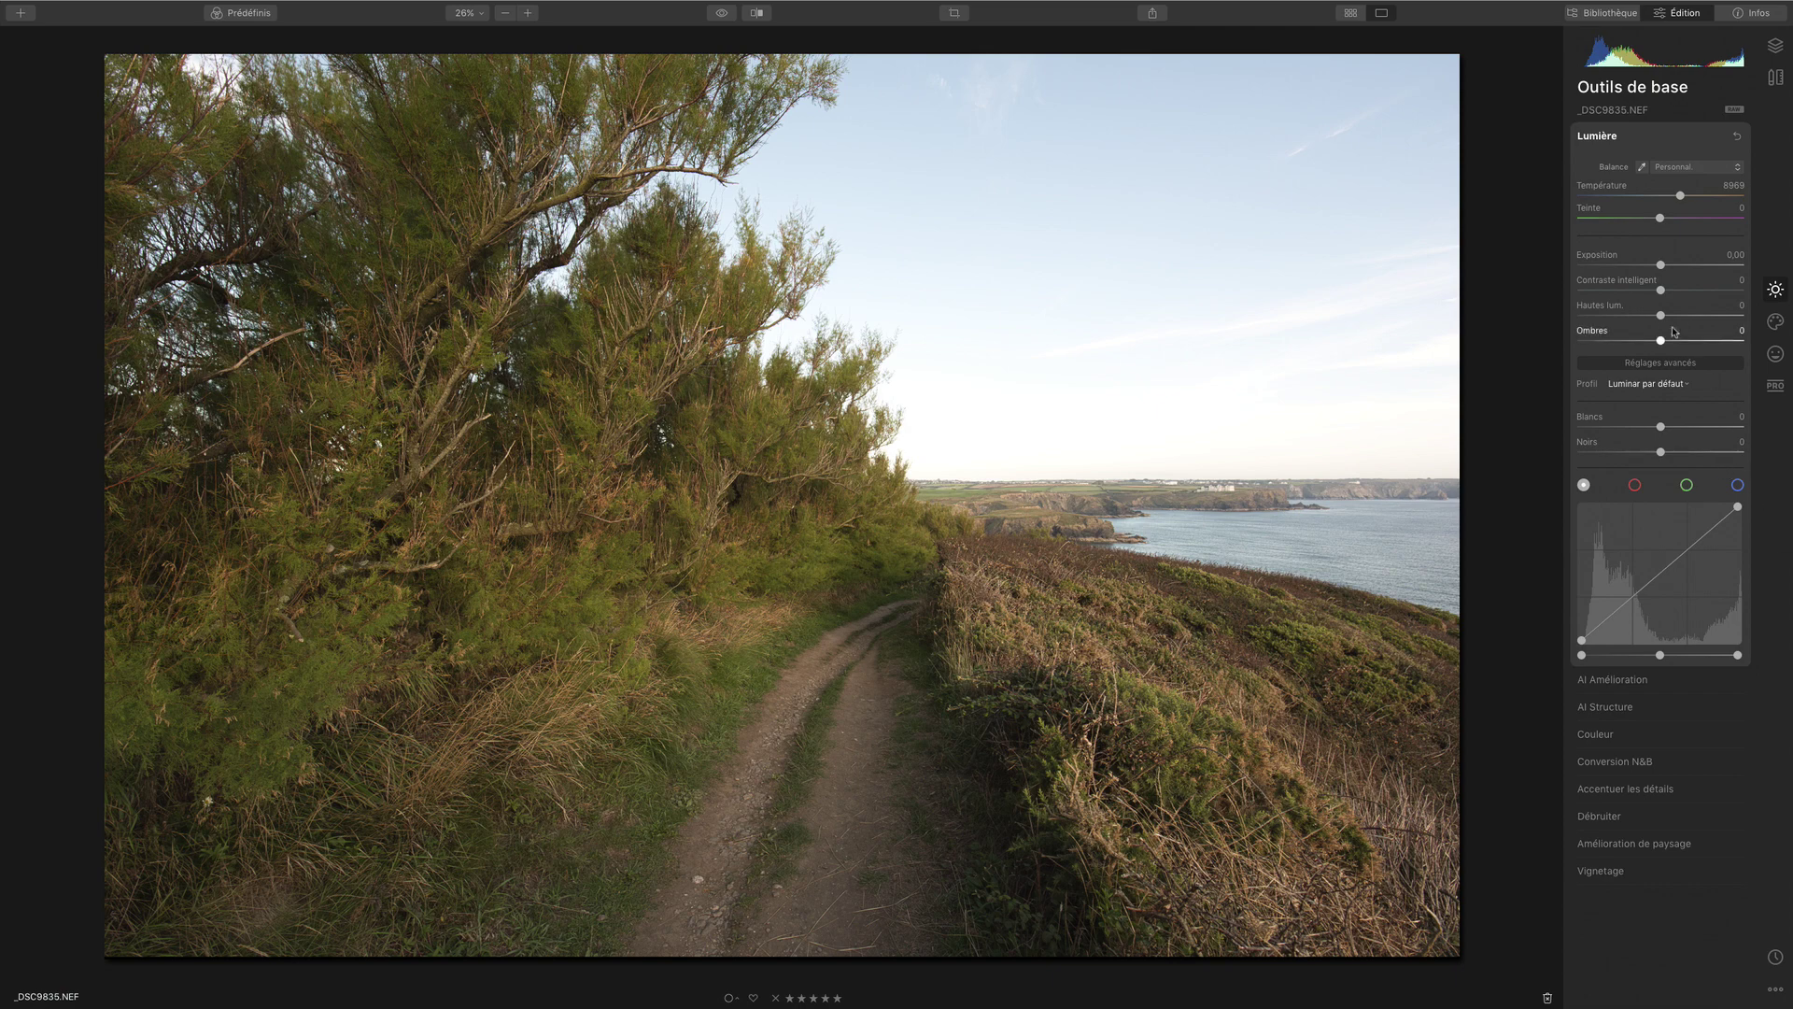
Set highlights to -48, shadows to 50, whites to 38 and blacks to -81, and compare with the original photo
drag(1661, 318, 1706, 342)
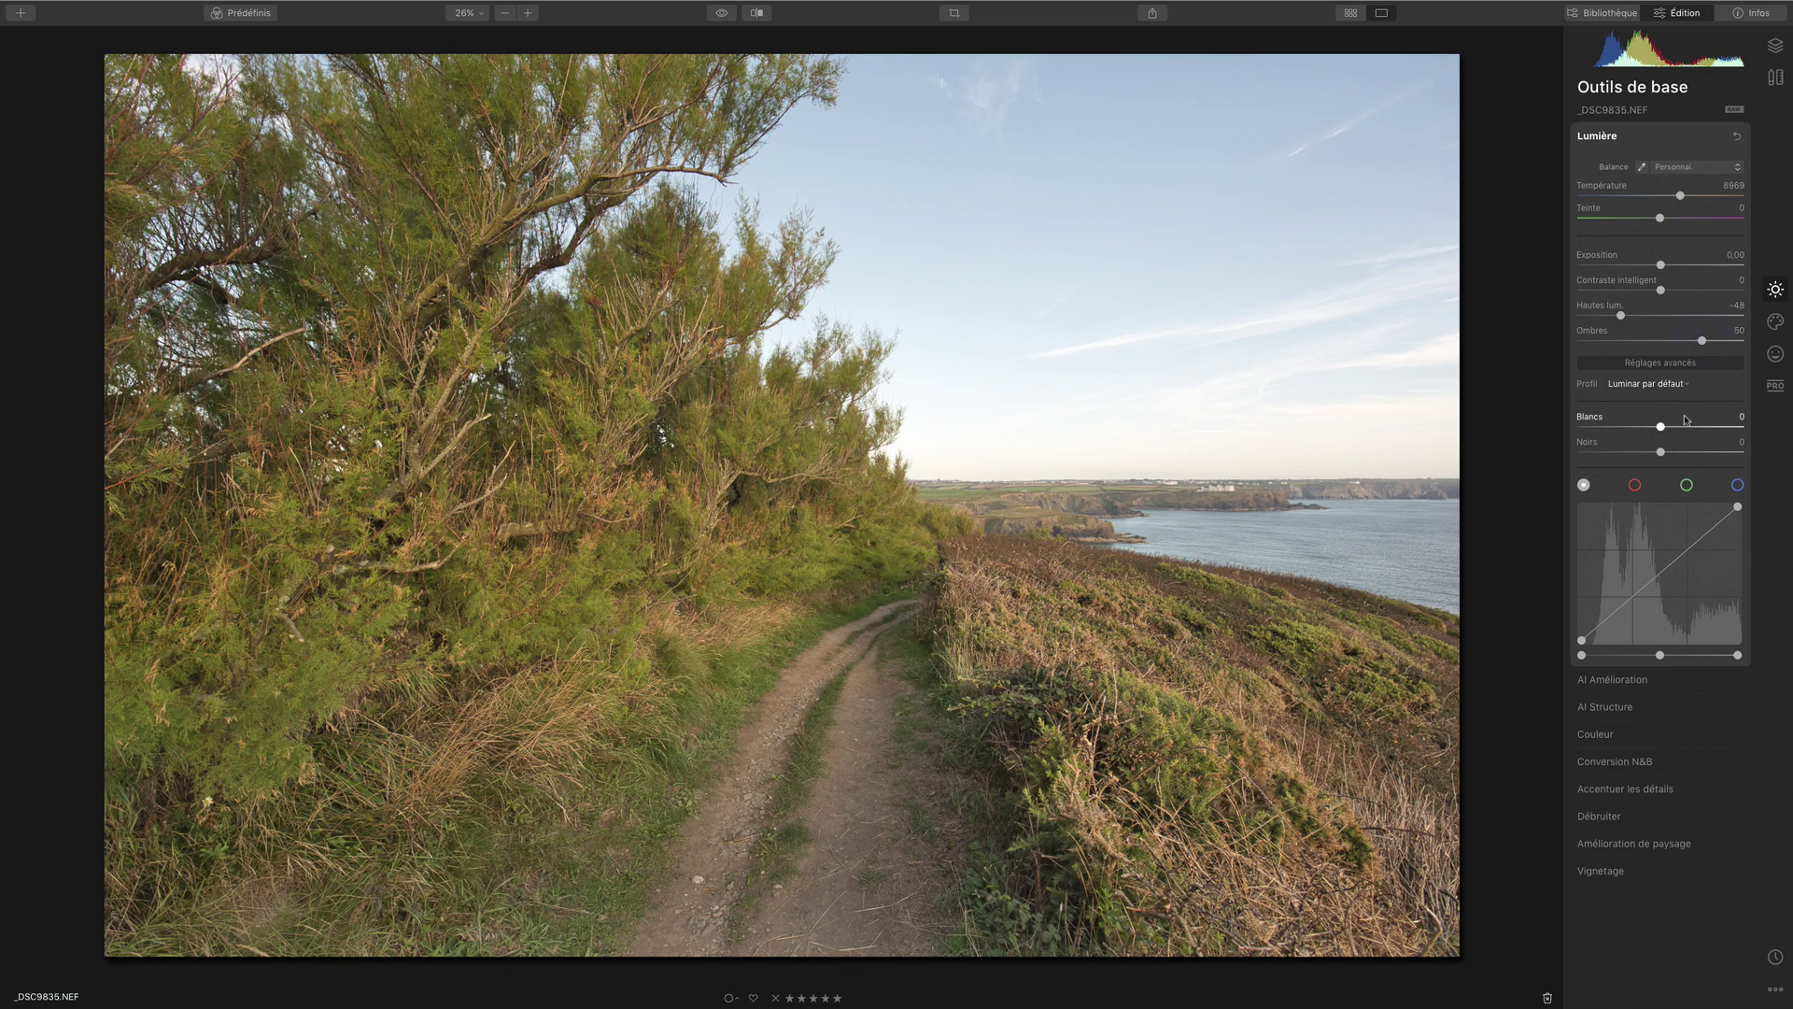
drag(1661, 428, 1592, 457)
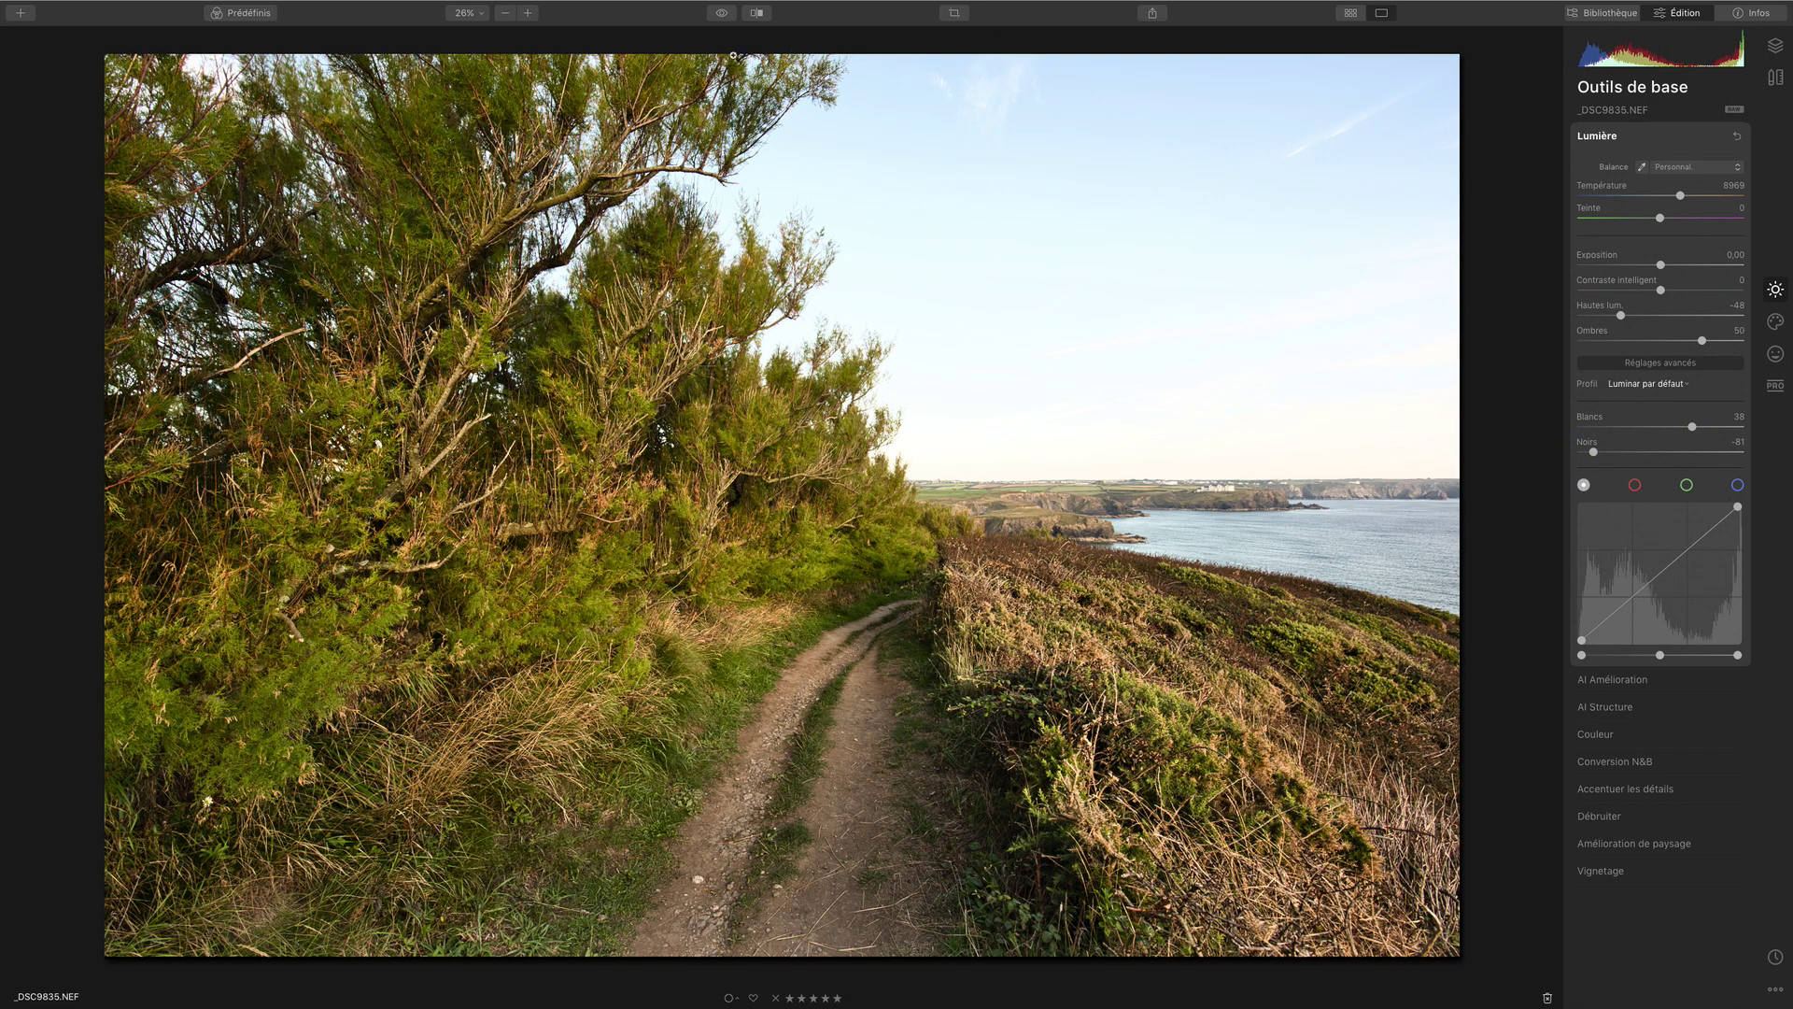
click(718, 16)
Set smart contrast to 35 and exposure to -0.16, and compare the photo before and after
drag(1664, 292, 1690, 290)
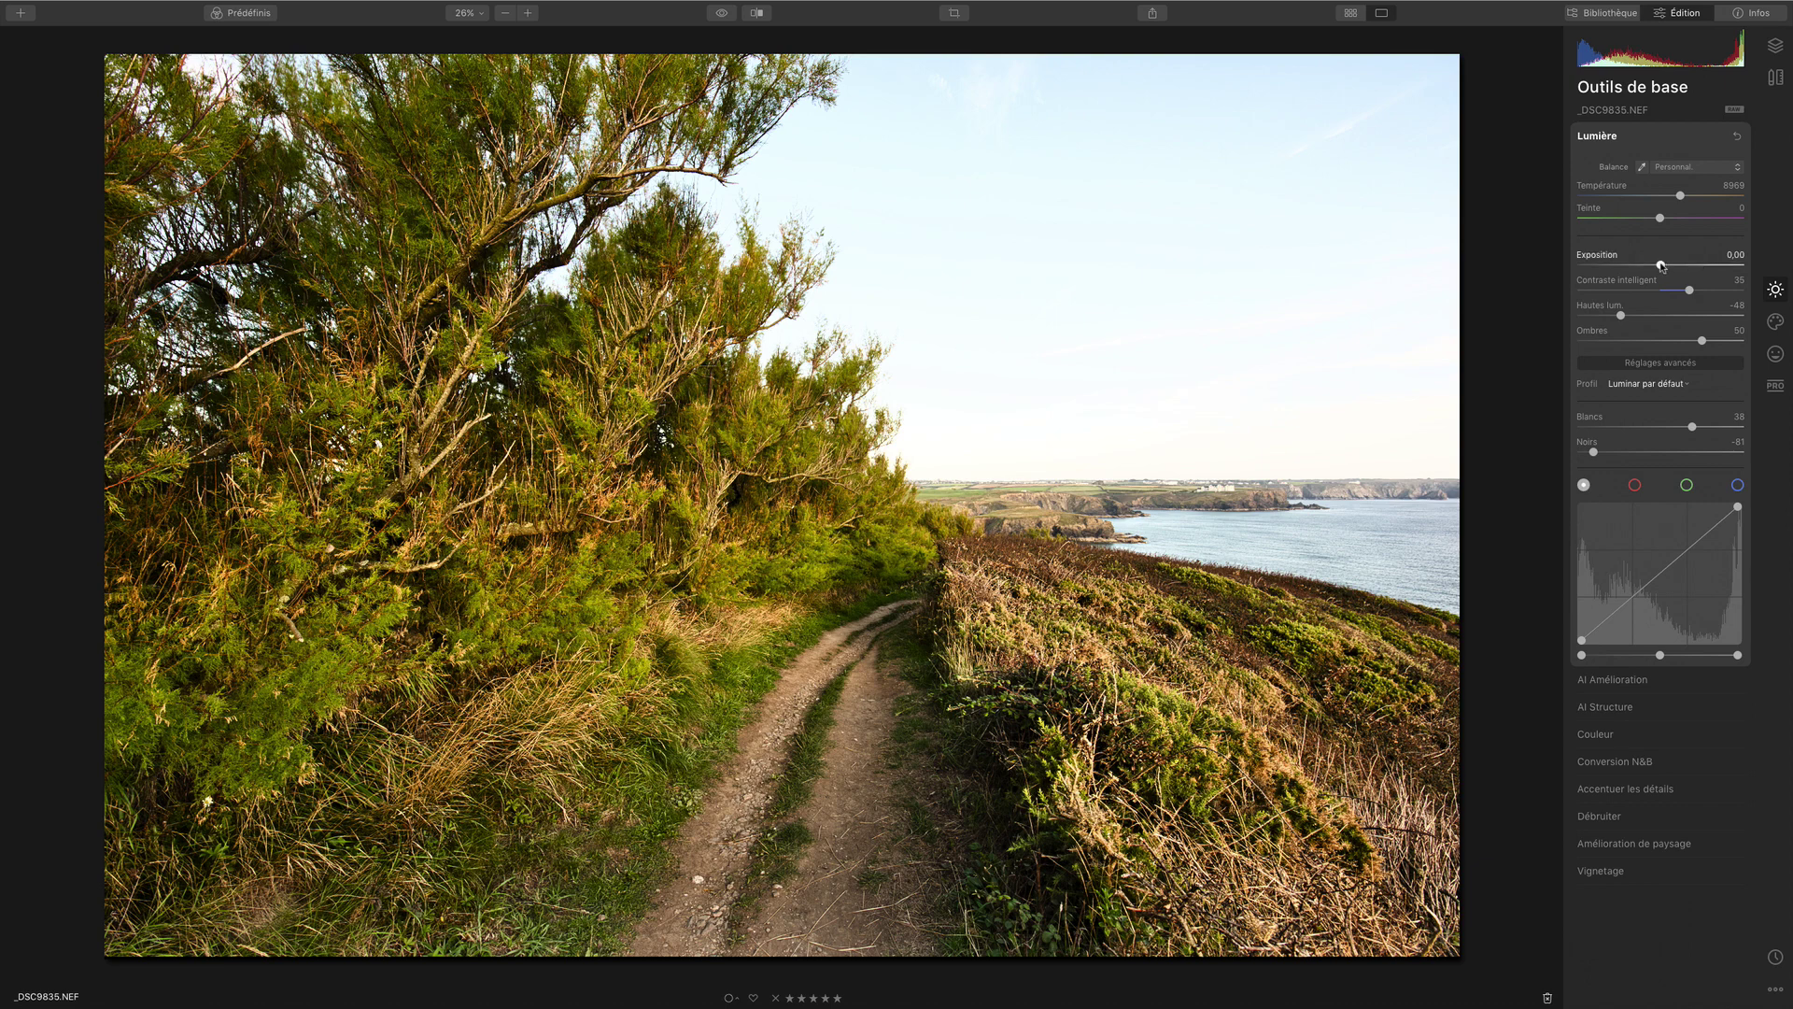
drag(1660, 265, 1657, 265)
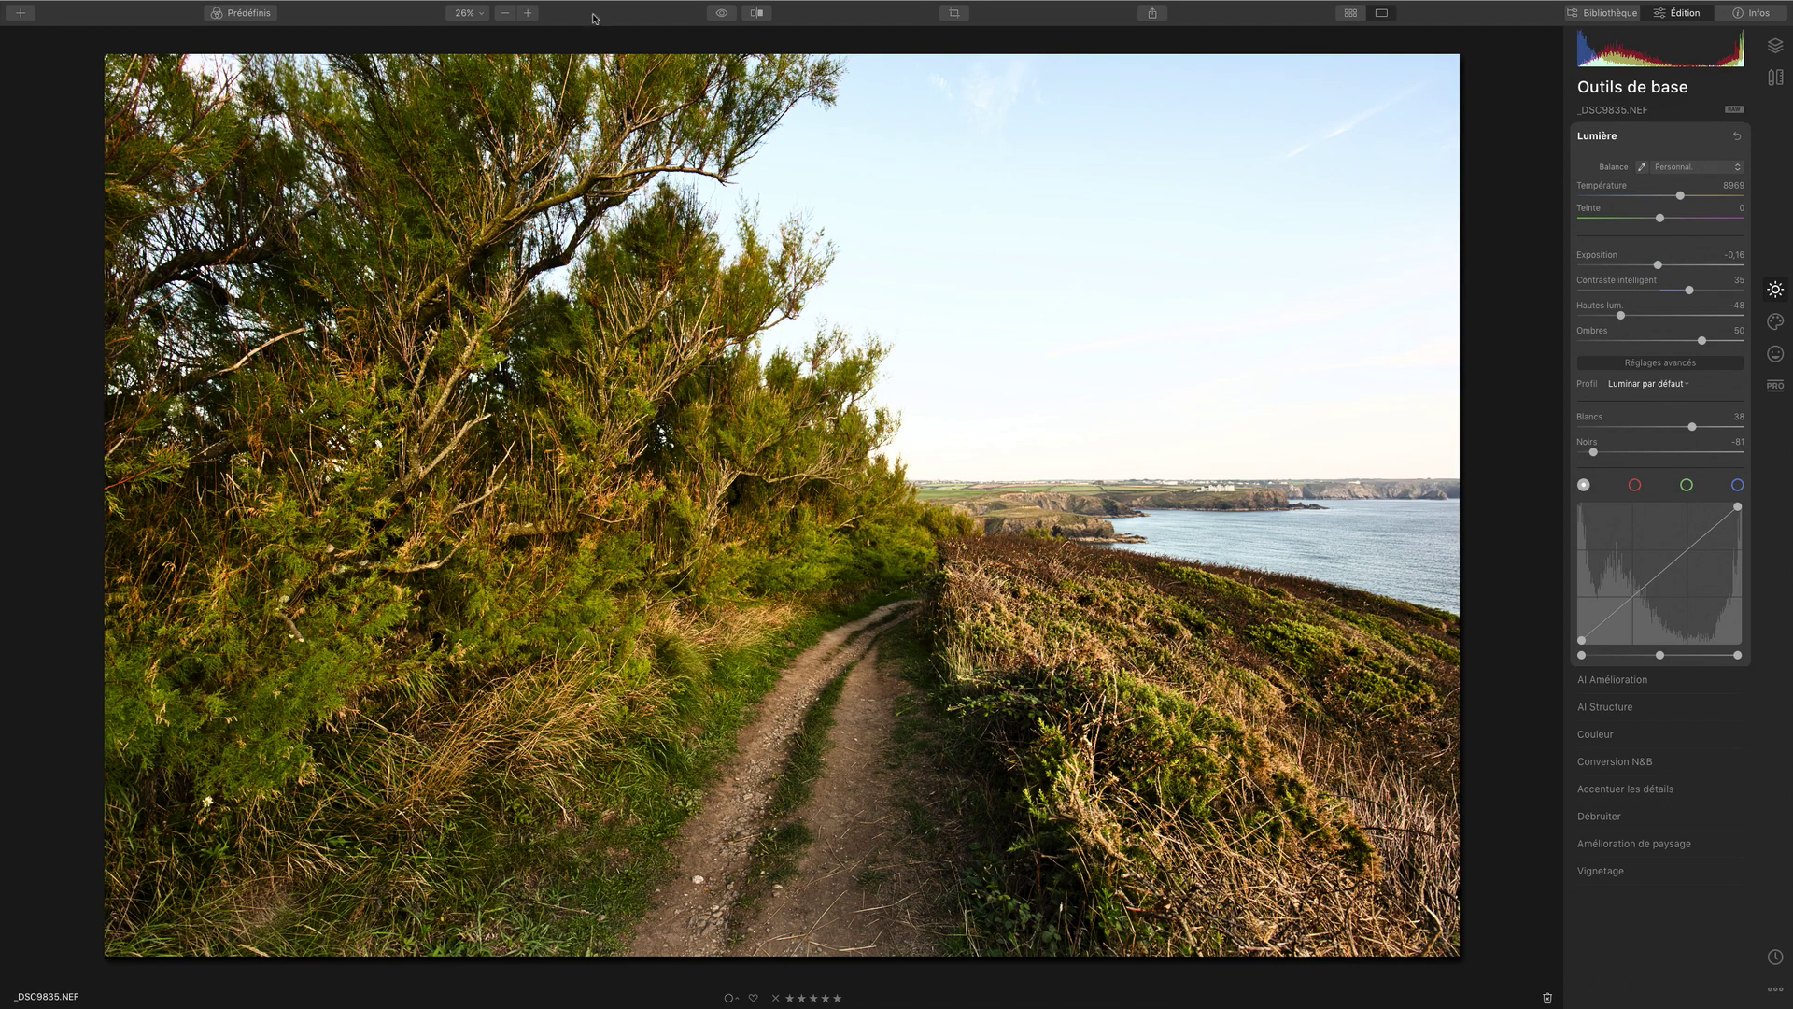
click(724, 13)
click(723, 13)
click(723, 13)
click(724, 13)
click(724, 13)
Soften the blacks to -38 and check the result against the original photo
drag(1593, 451, 1628, 451)
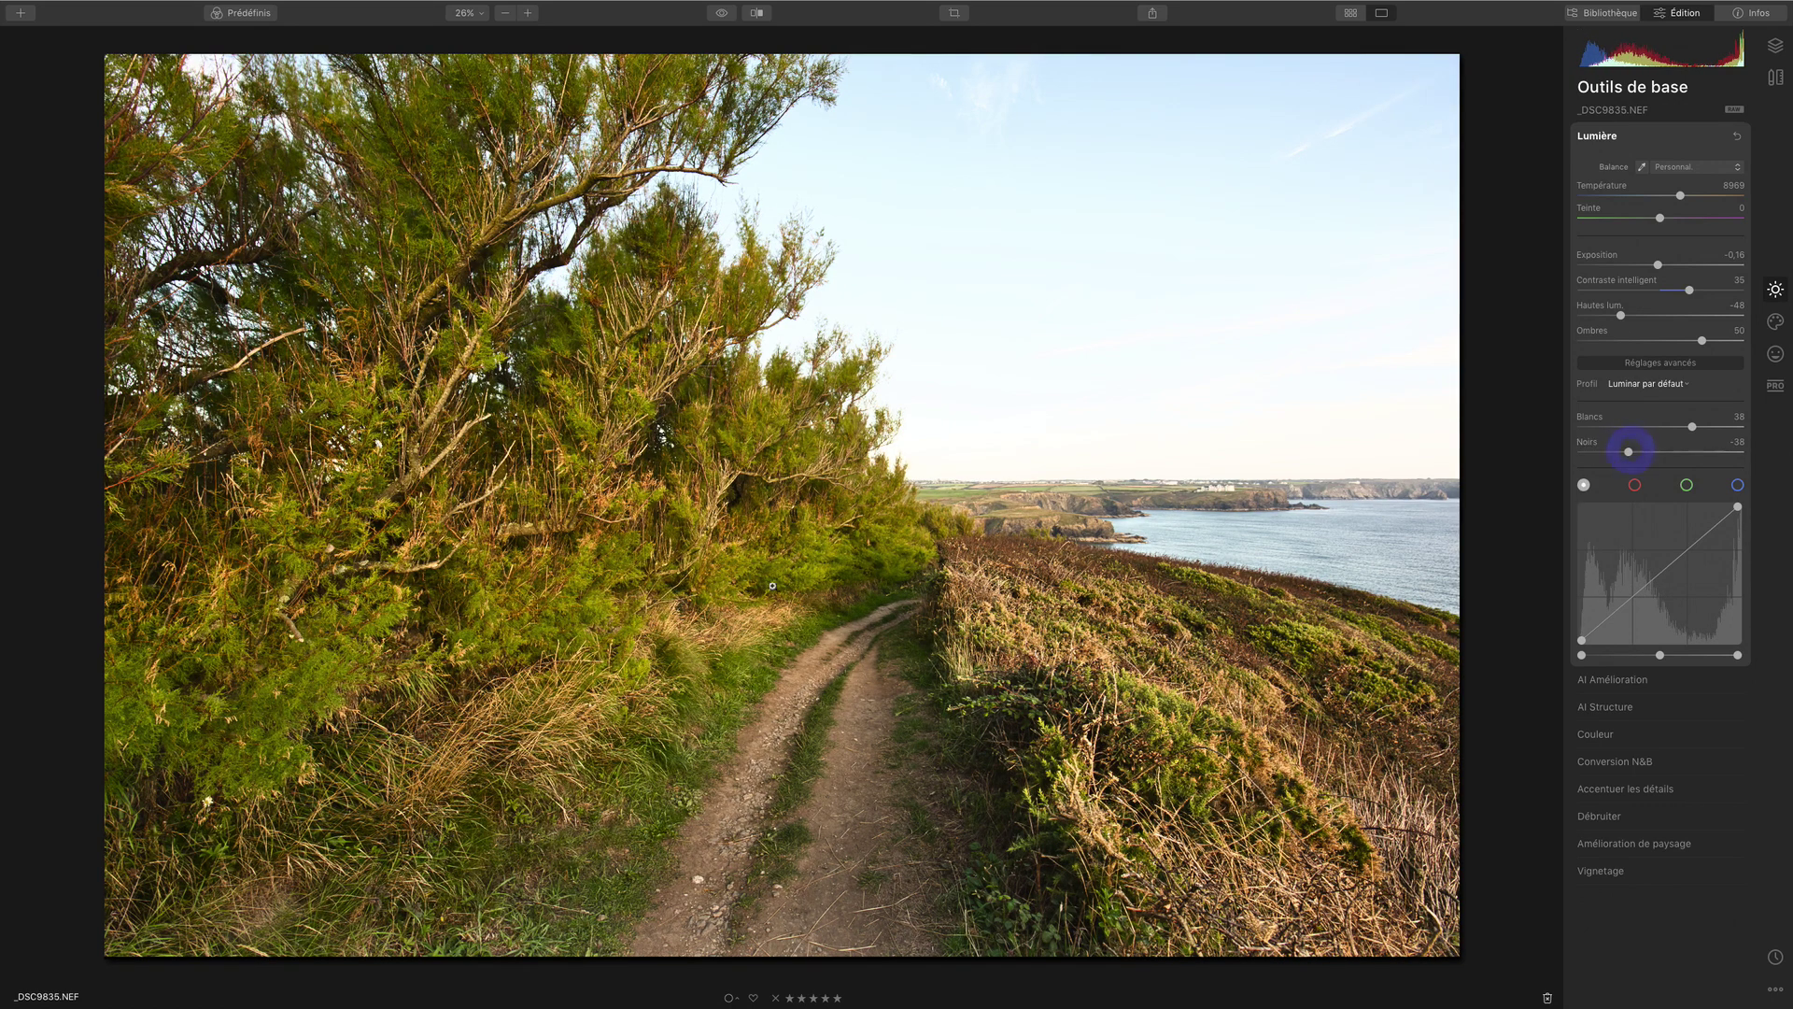
click(723, 14)
click(724, 14)
click(724, 14)
click(724, 14)
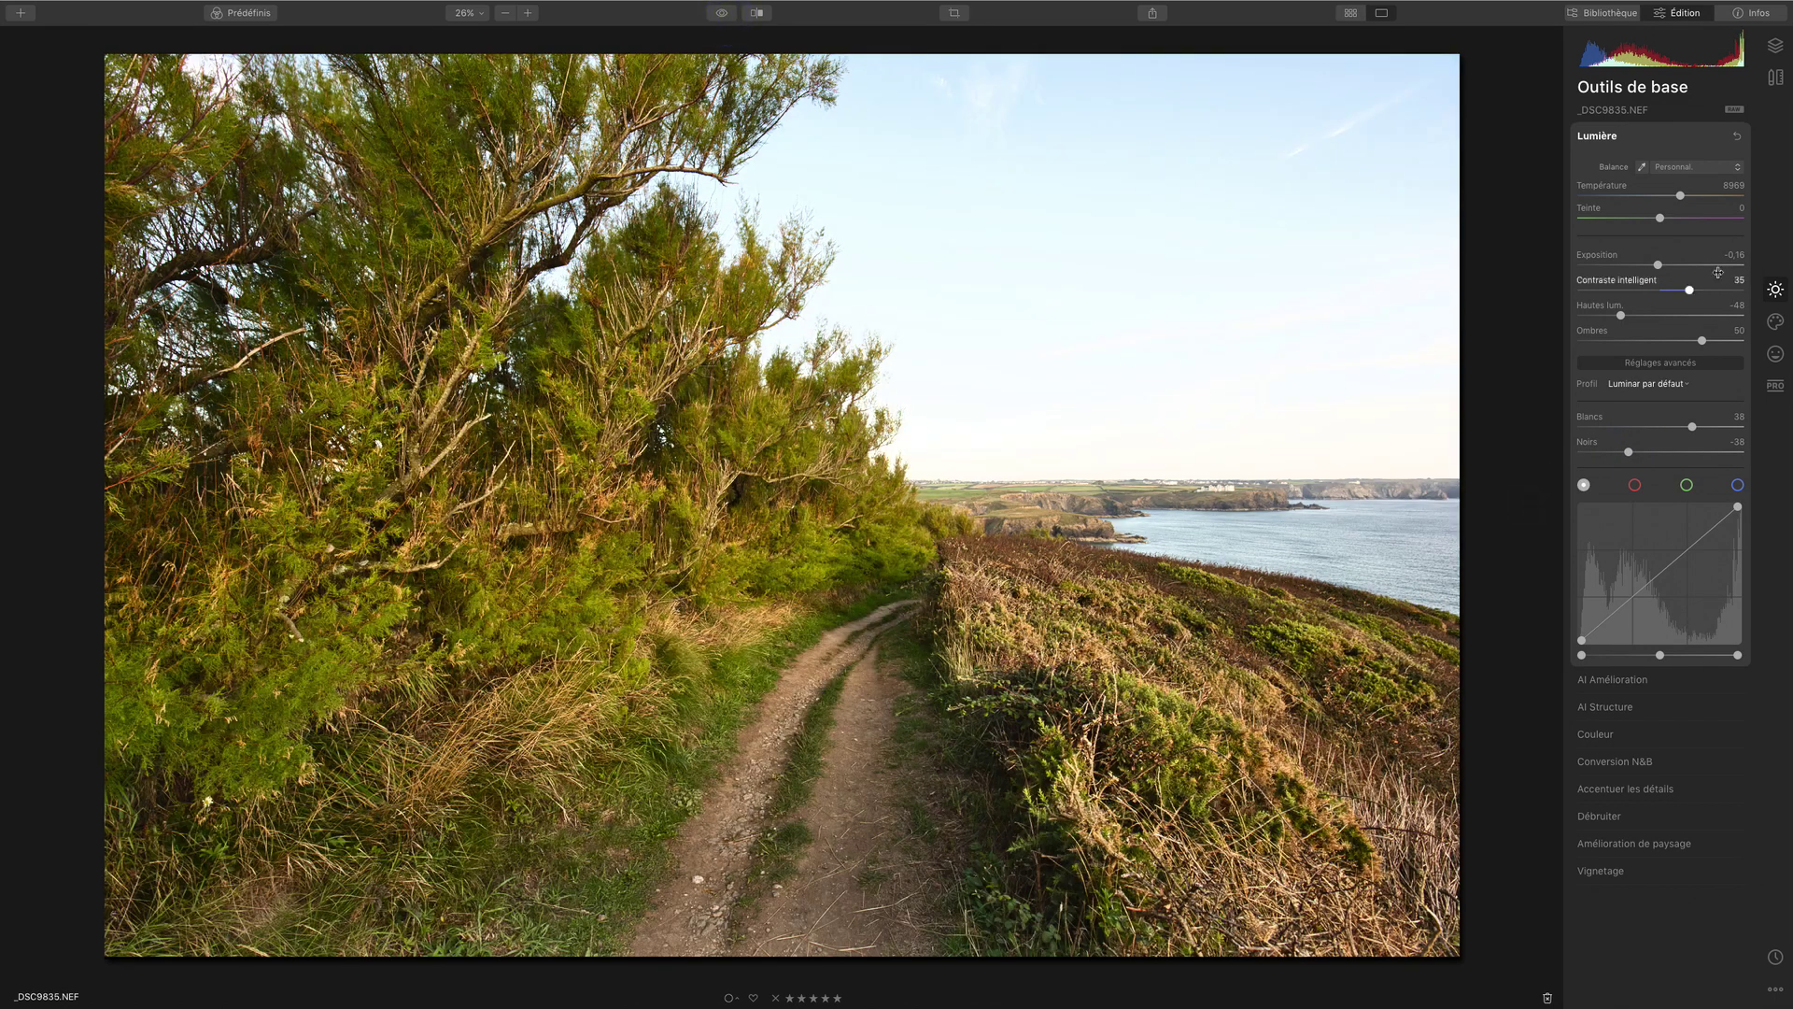
Fine-tune the white balance to a temperature of 7921 and a tint of 12
drag(1681, 197, 1677, 197)
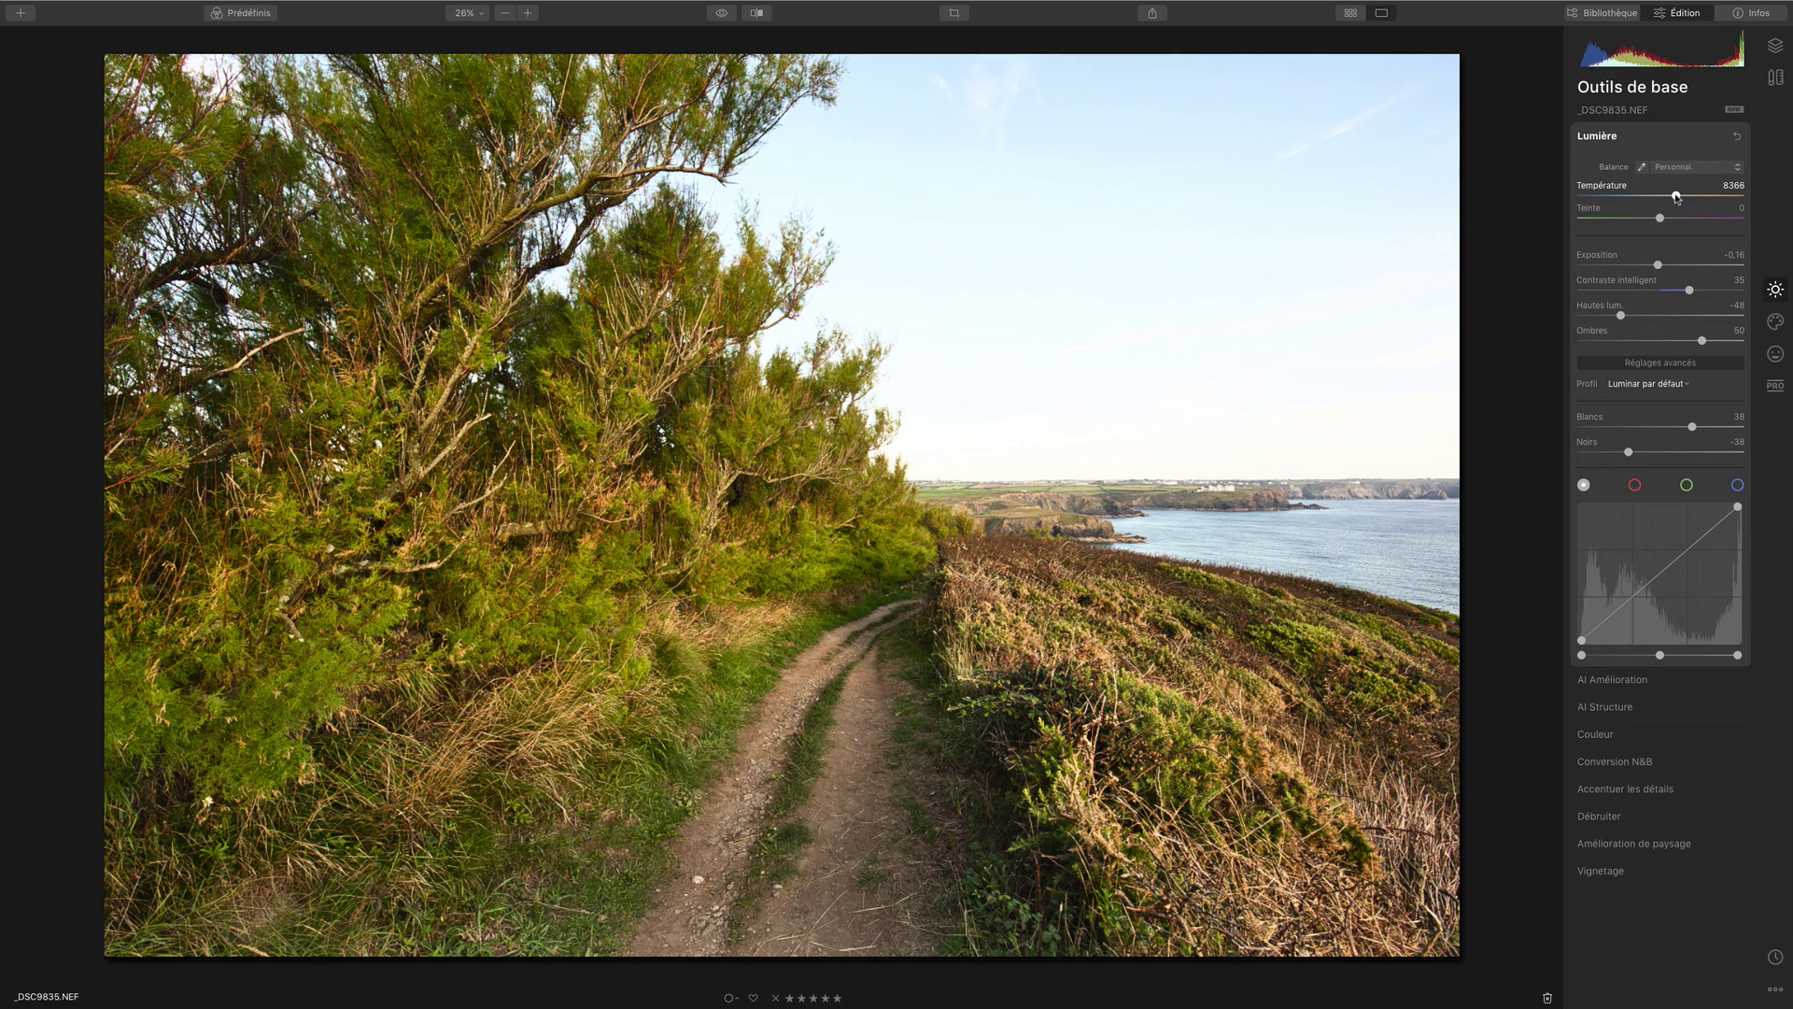
click(1677, 197)
click(1672, 195)
drag(1660, 221, 1671, 220)
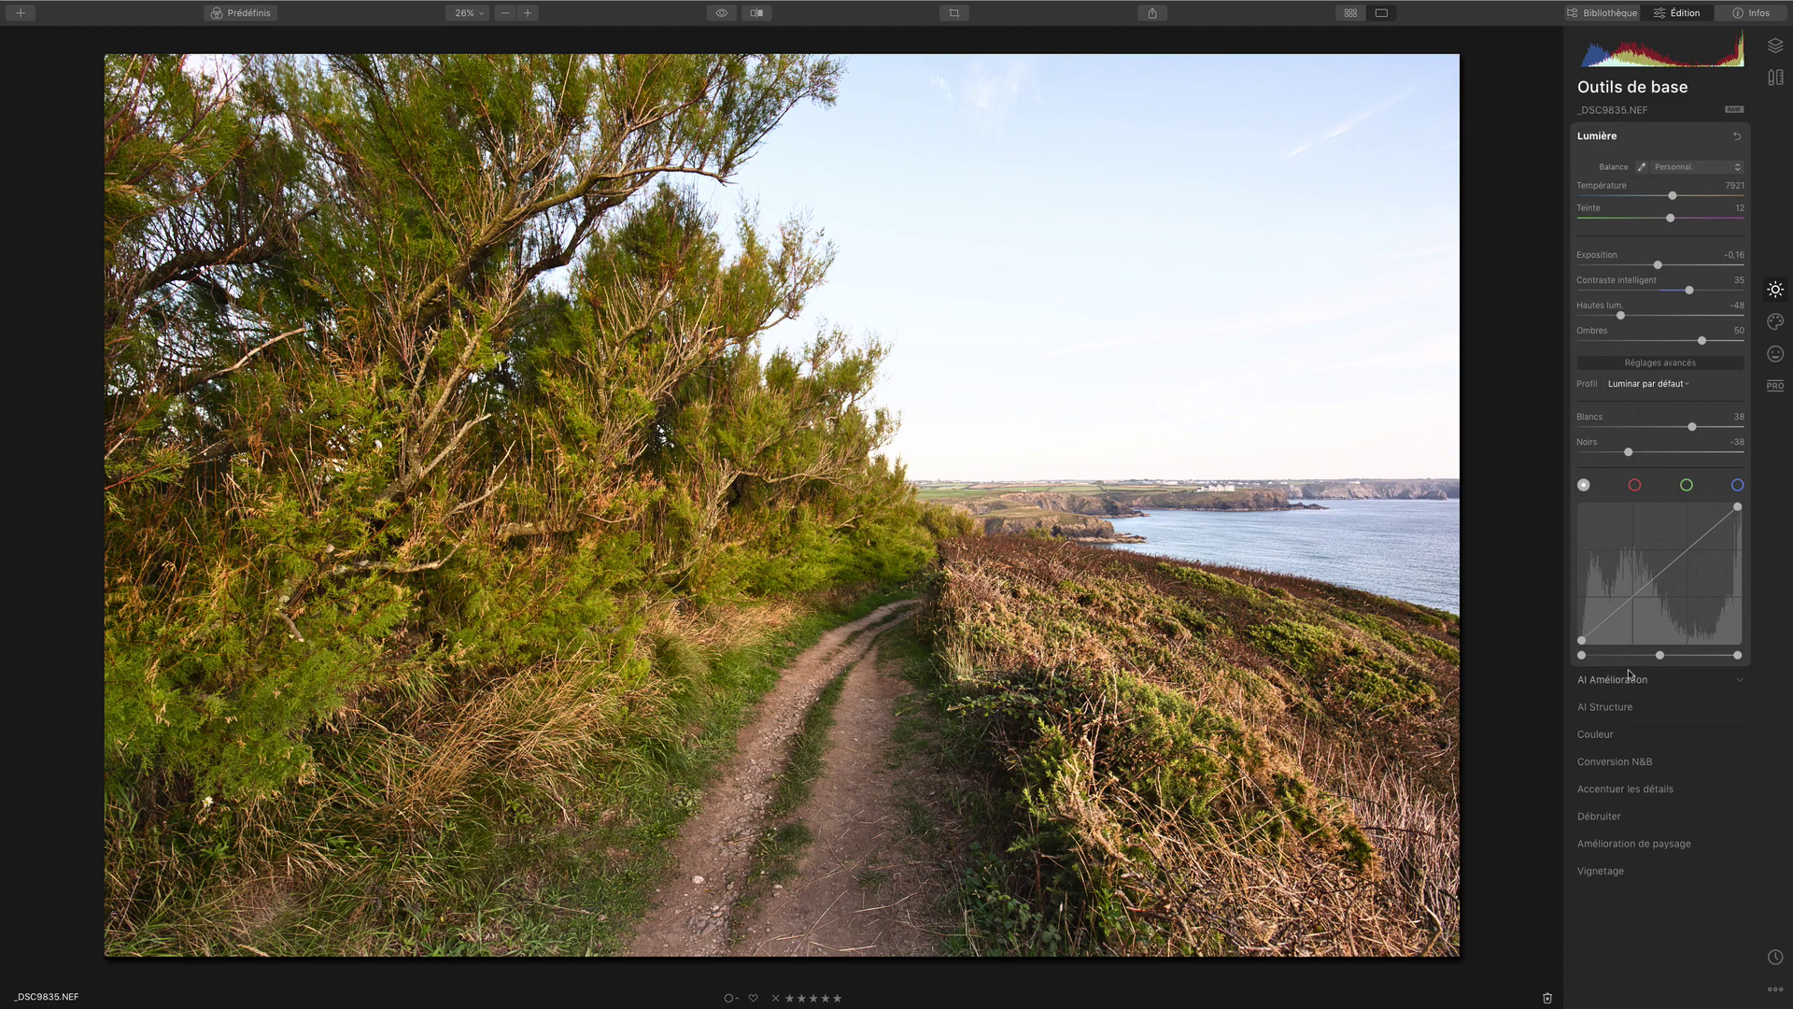
Look through the red, green and blue curves, and try a midtone lift on the combined curve before removing it
click(1634, 484)
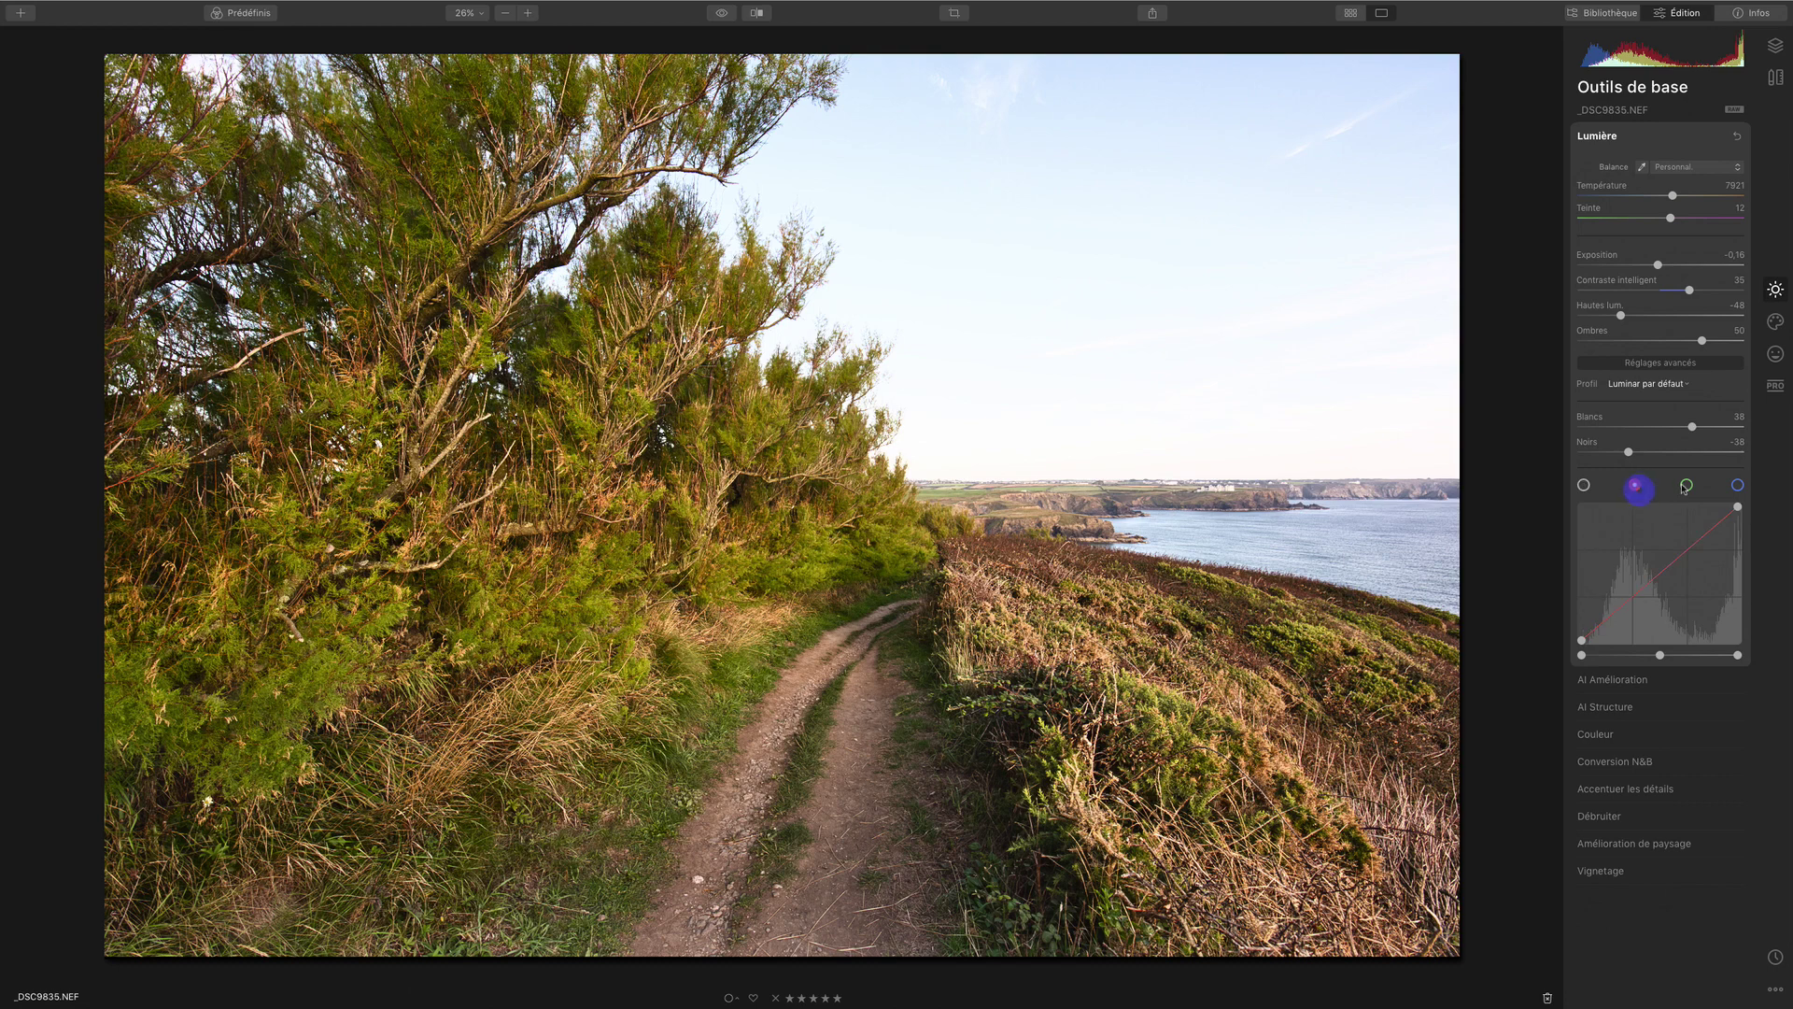
click(1686, 485)
click(1737, 484)
click(1584, 485)
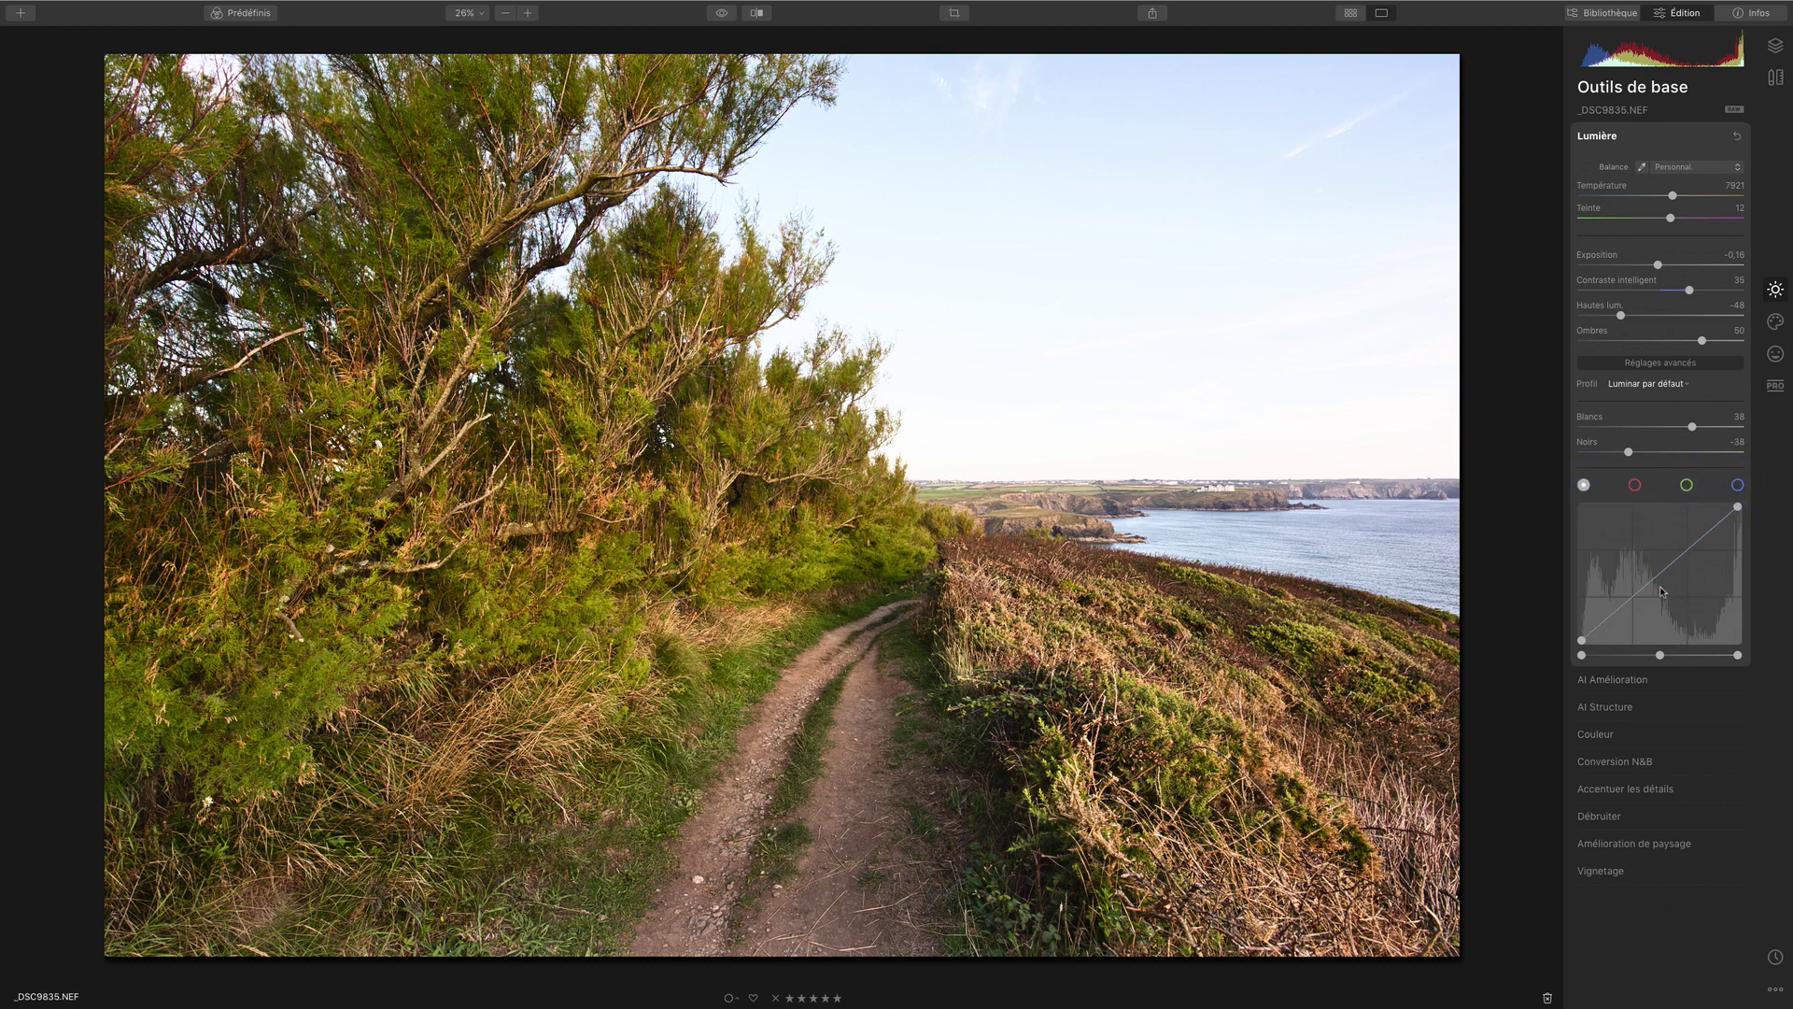
drag(1661, 590, 1651, 567)
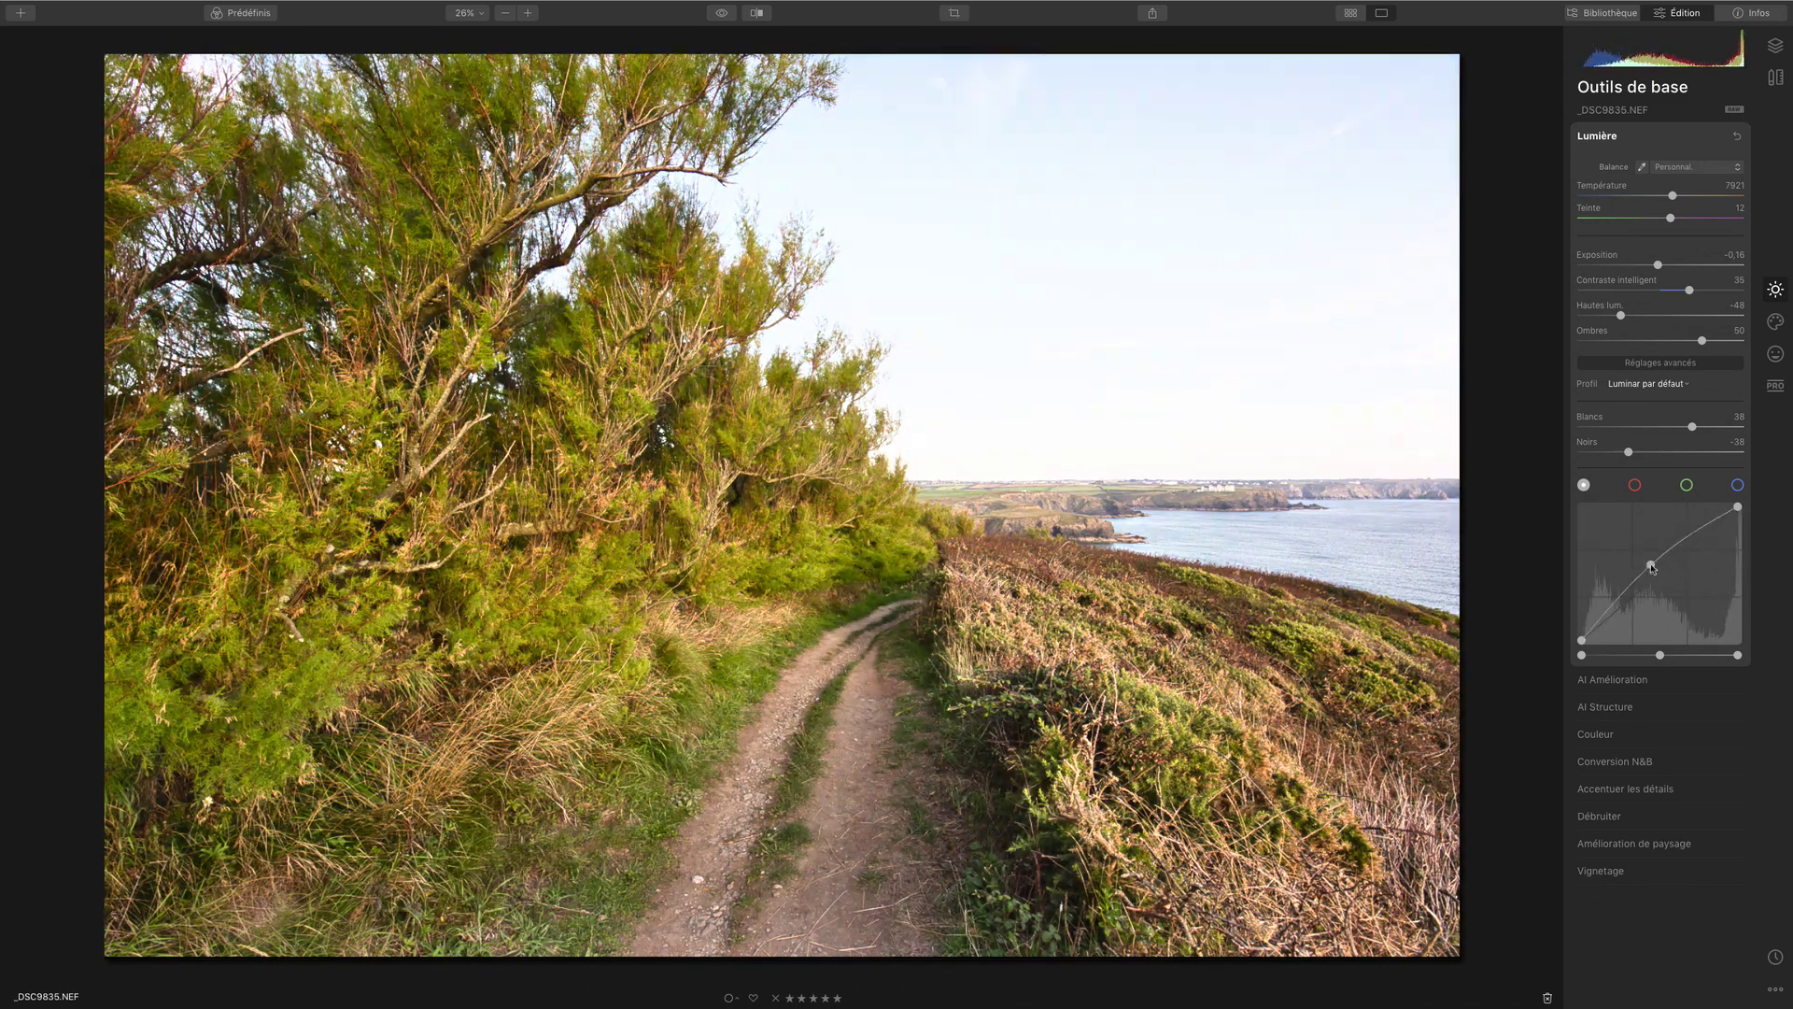
double_click(1651, 569)
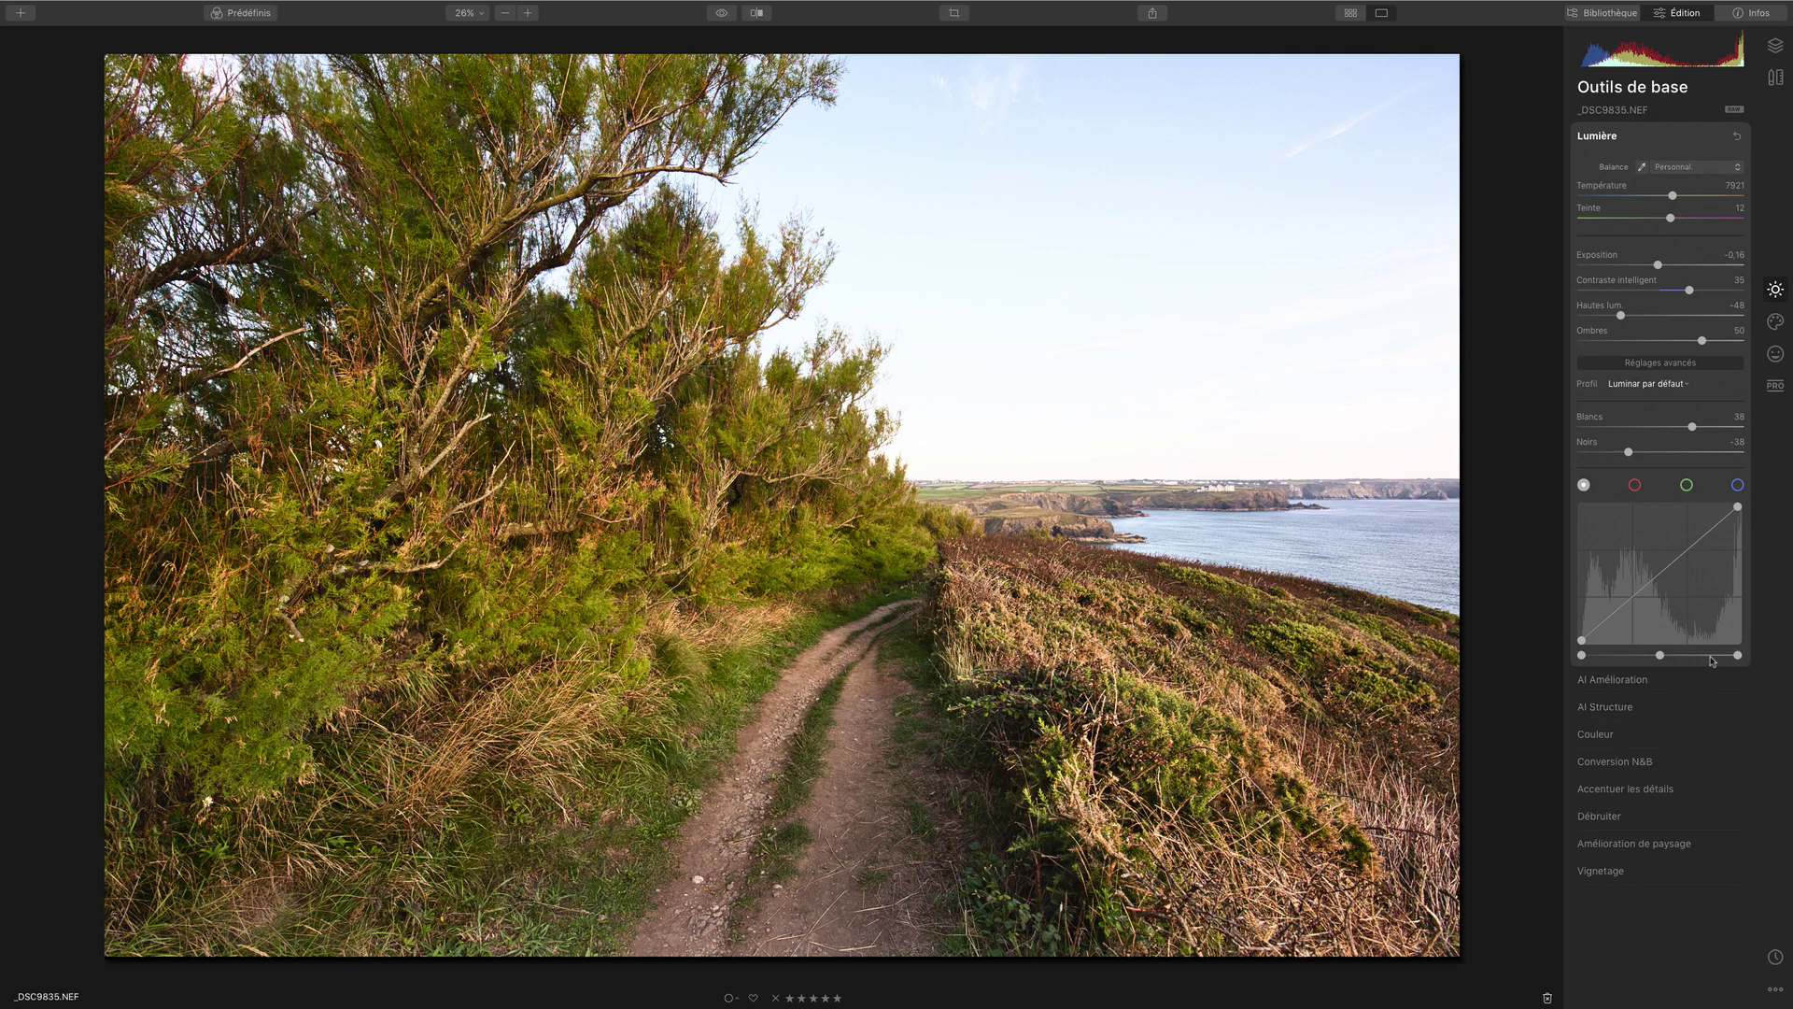
Try shifting the curve's white, black and midtone input levels, and reset each of them
mouse_move(1737, 655)
mouse_down()
mouse_move(1684, 657)
mouse_move(1732, 658)
mouse_move(1715, 658)
mouse_up()
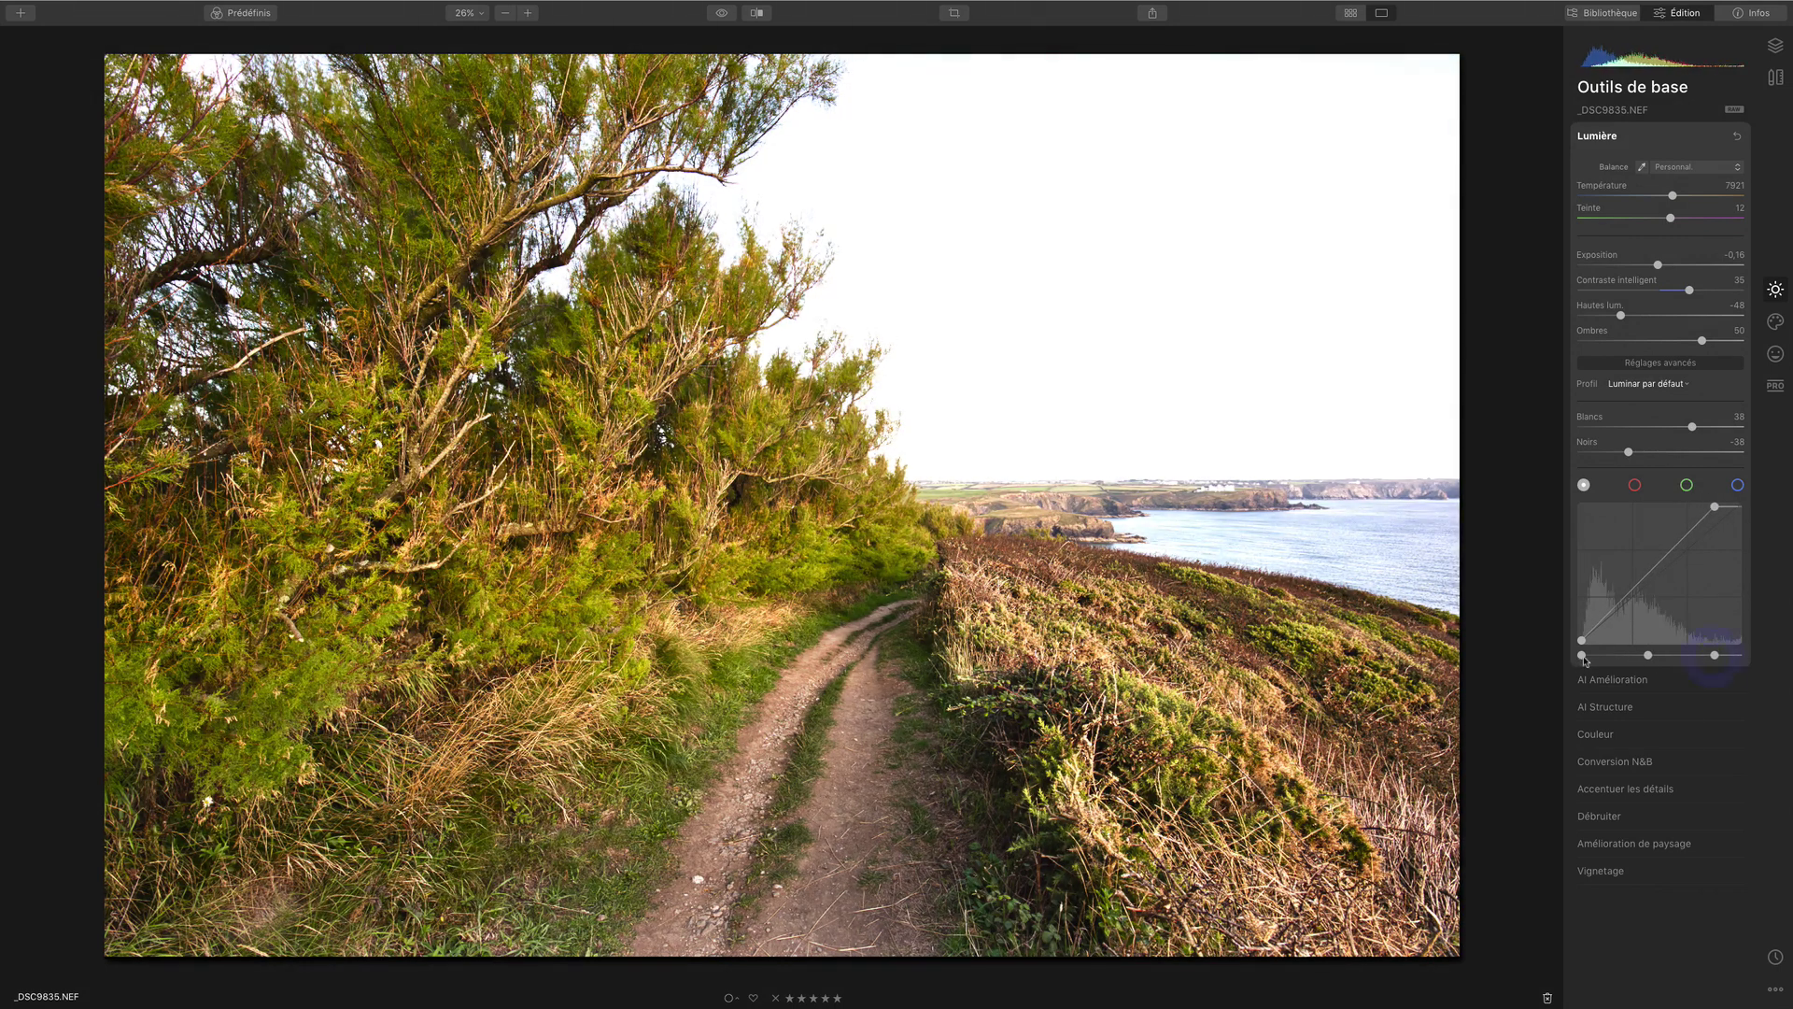
drag(1581, 655, 1612, 661)
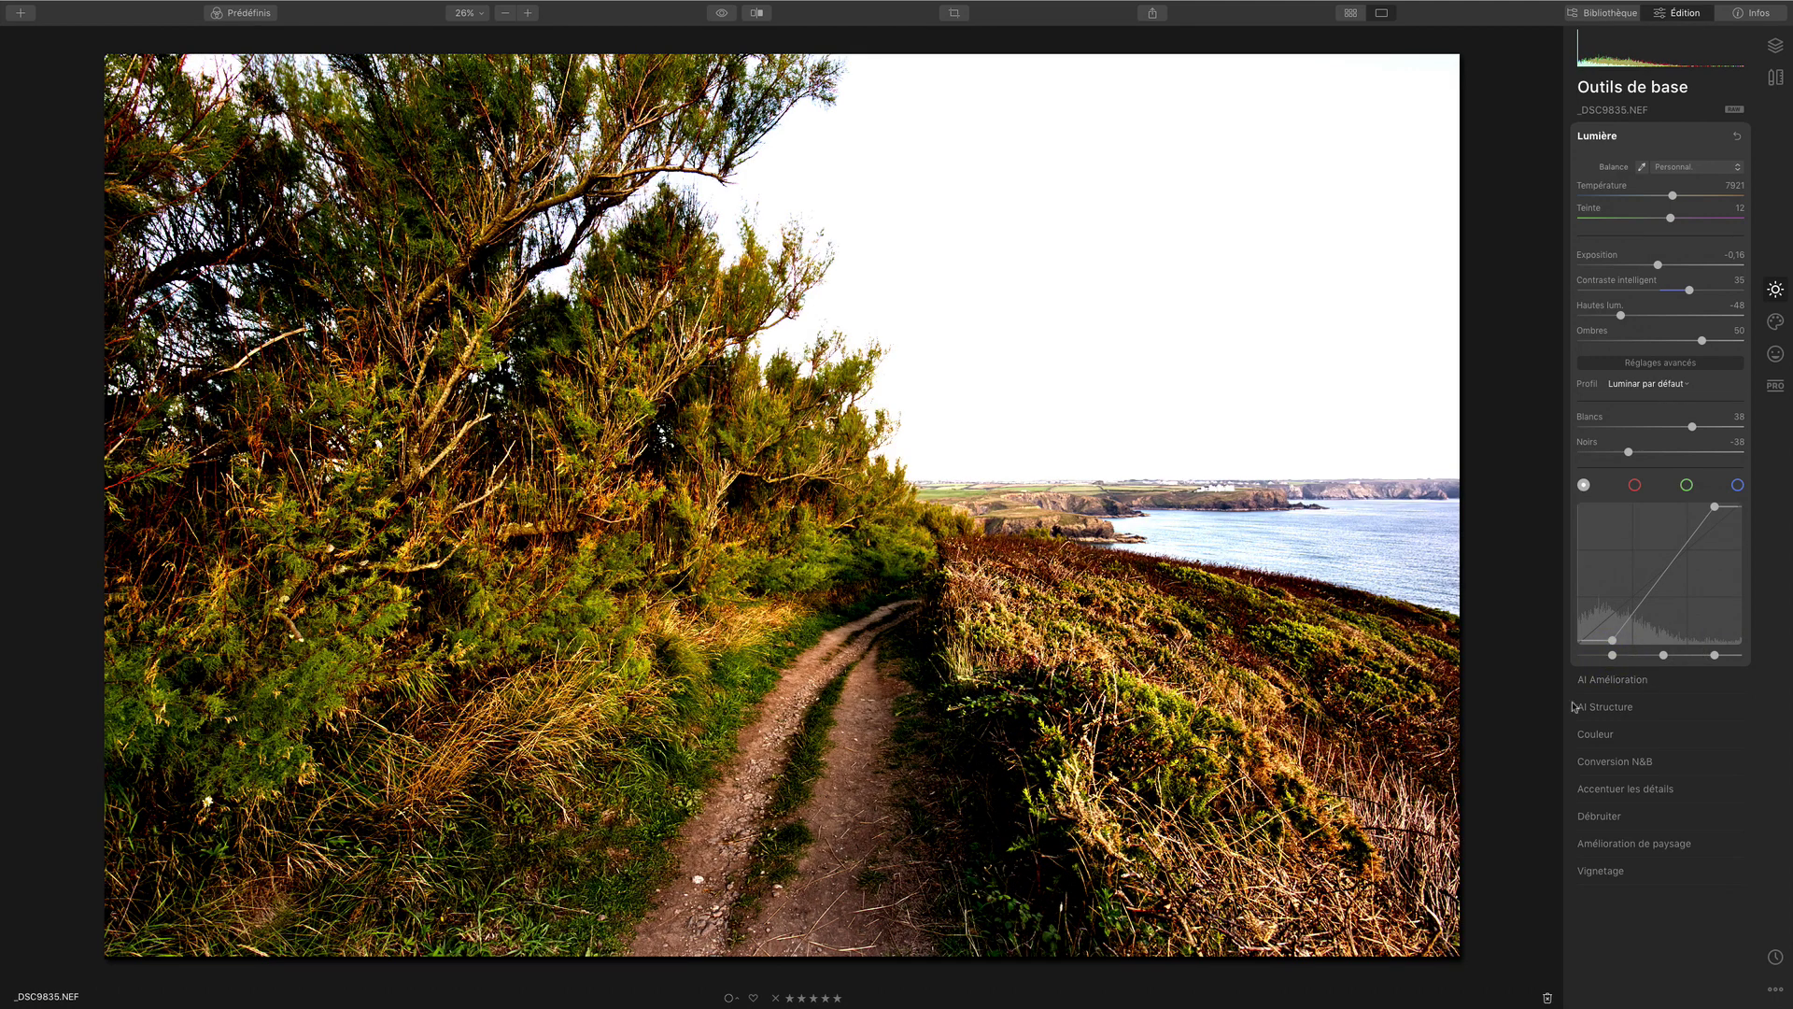
mouse_move(1663, 655)
mouse_down()
mouse_move(1678, 657)
mouse_move(1642, 656)
mouse_move(1686, 657)
mouse_up()
double_click(1686, 655)
double_click(1614, 656)
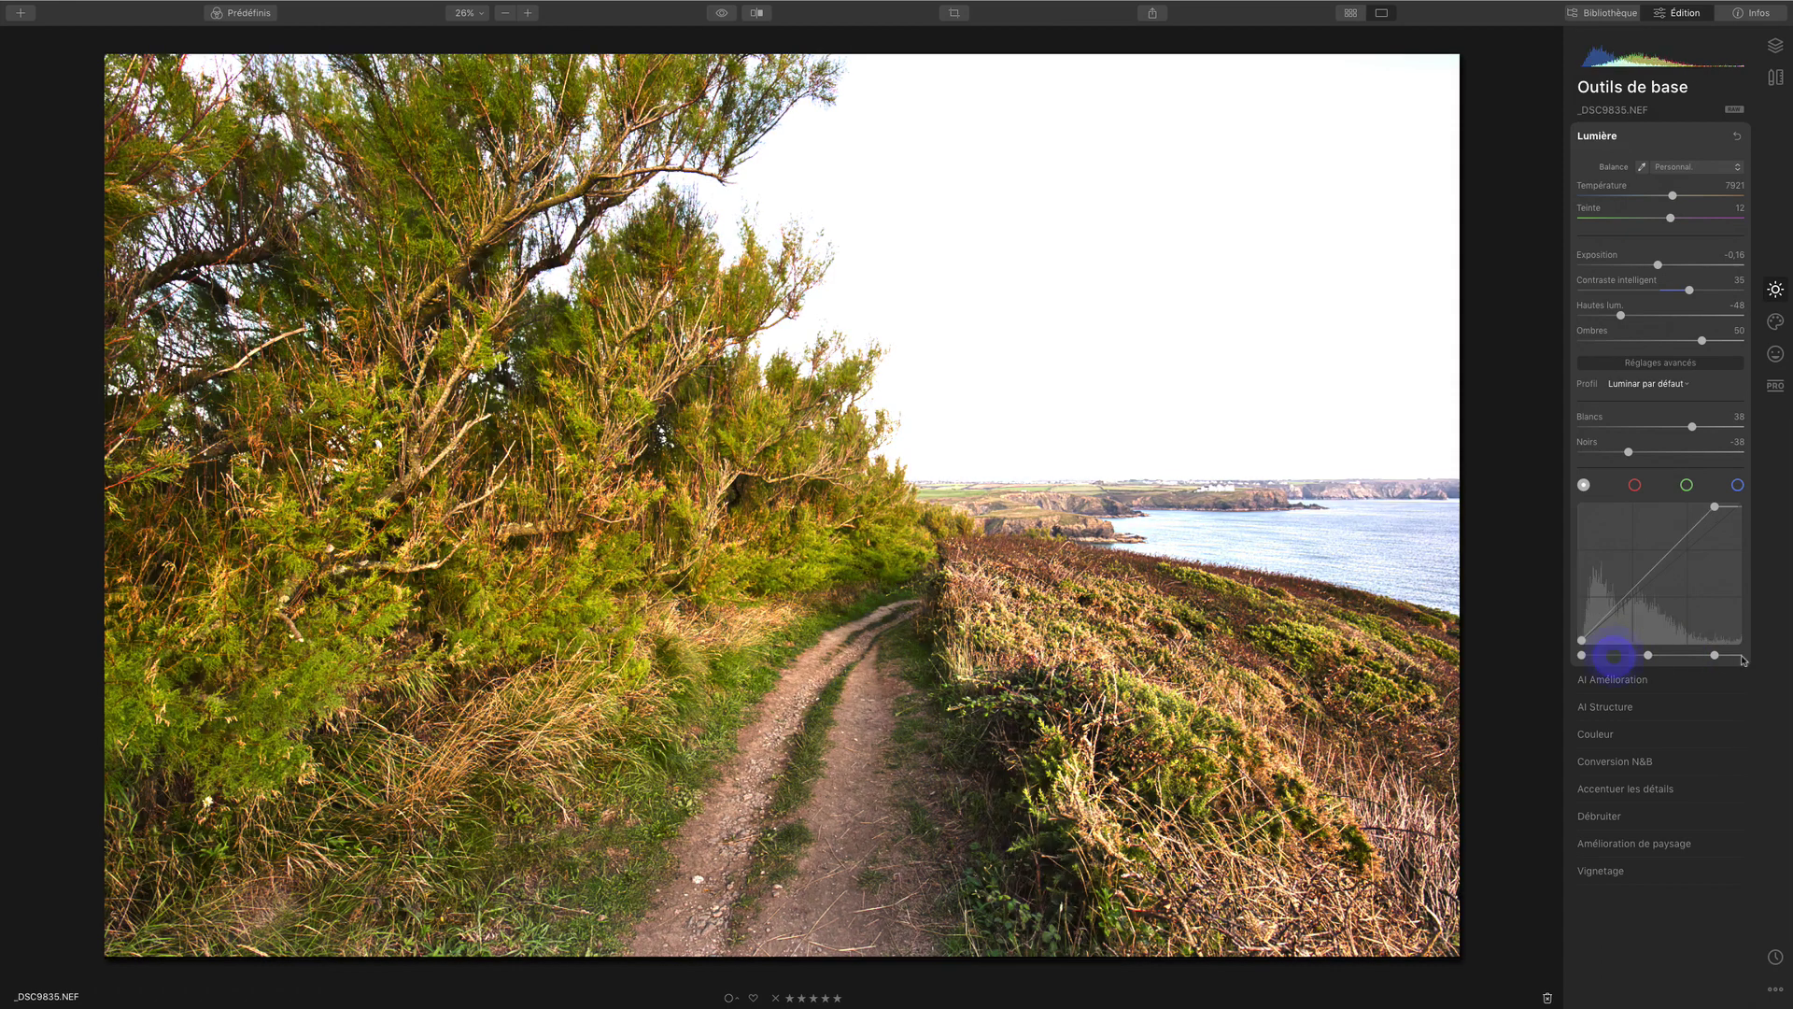
double_click(1714, 655)
Try moving the white endpoint of the tone curve and bring it back to its corner
click(1742, 506)
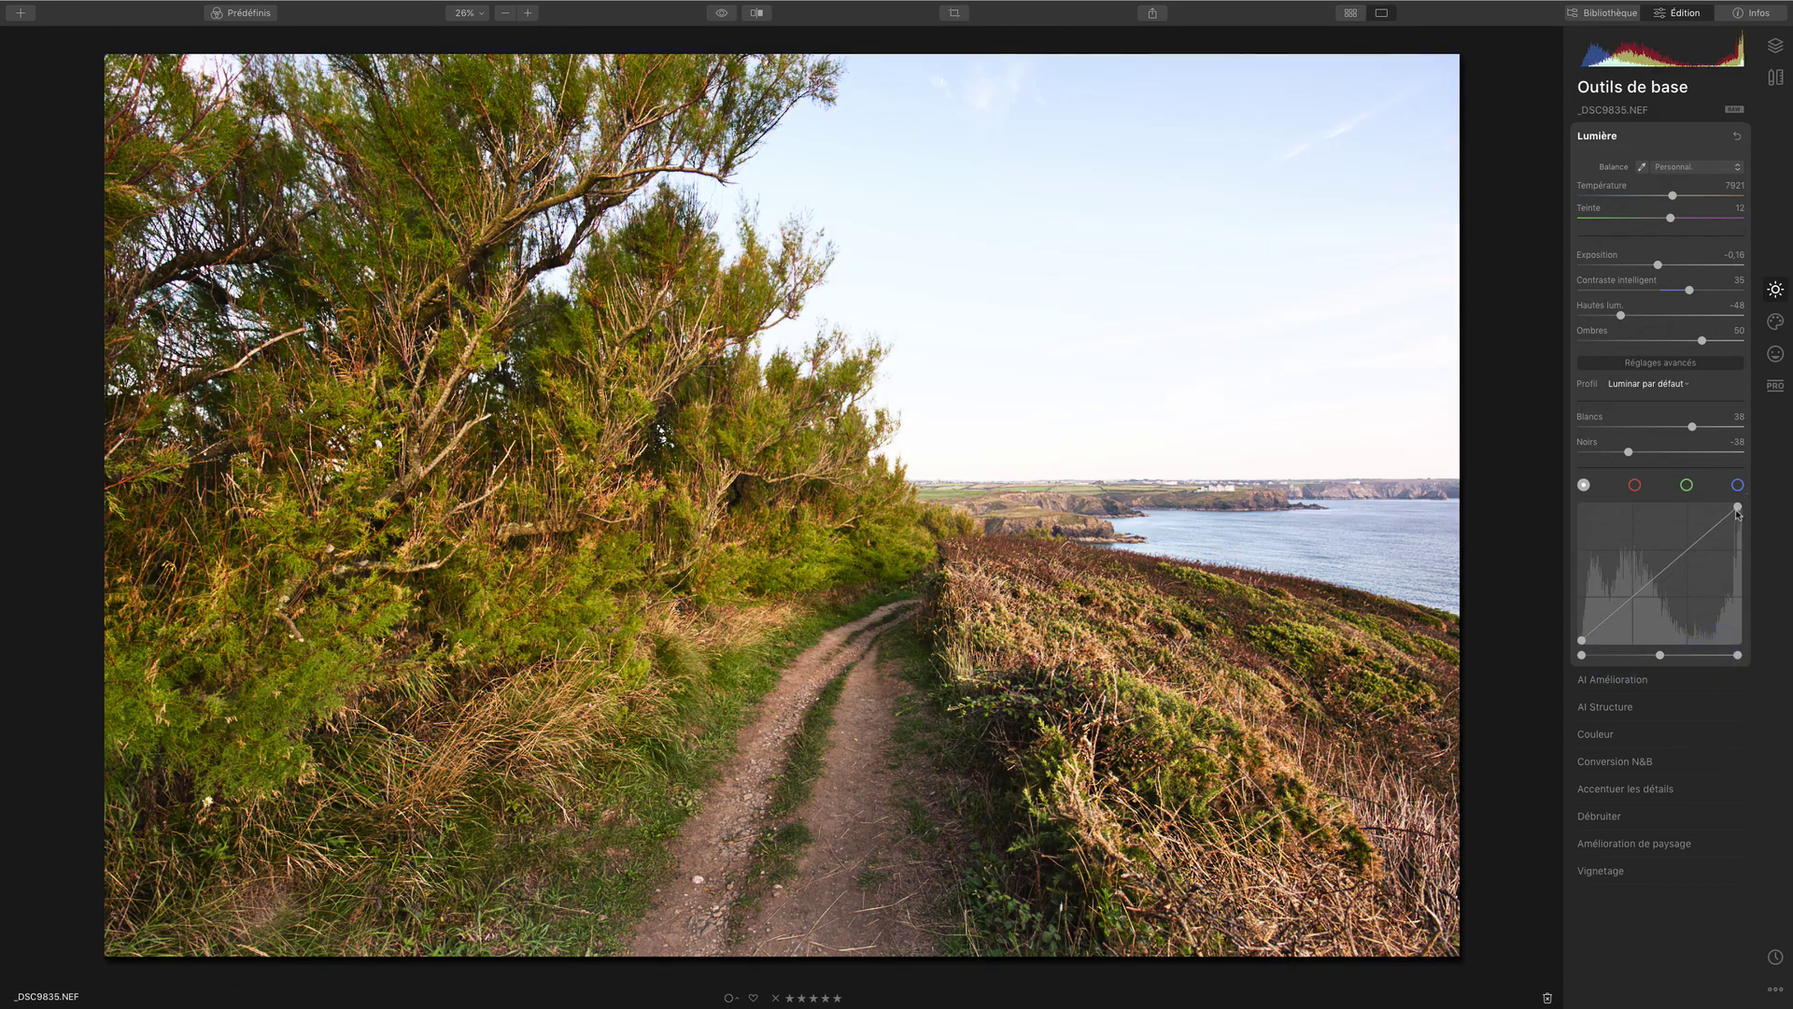
drag(1741, 506, 1555, 509)
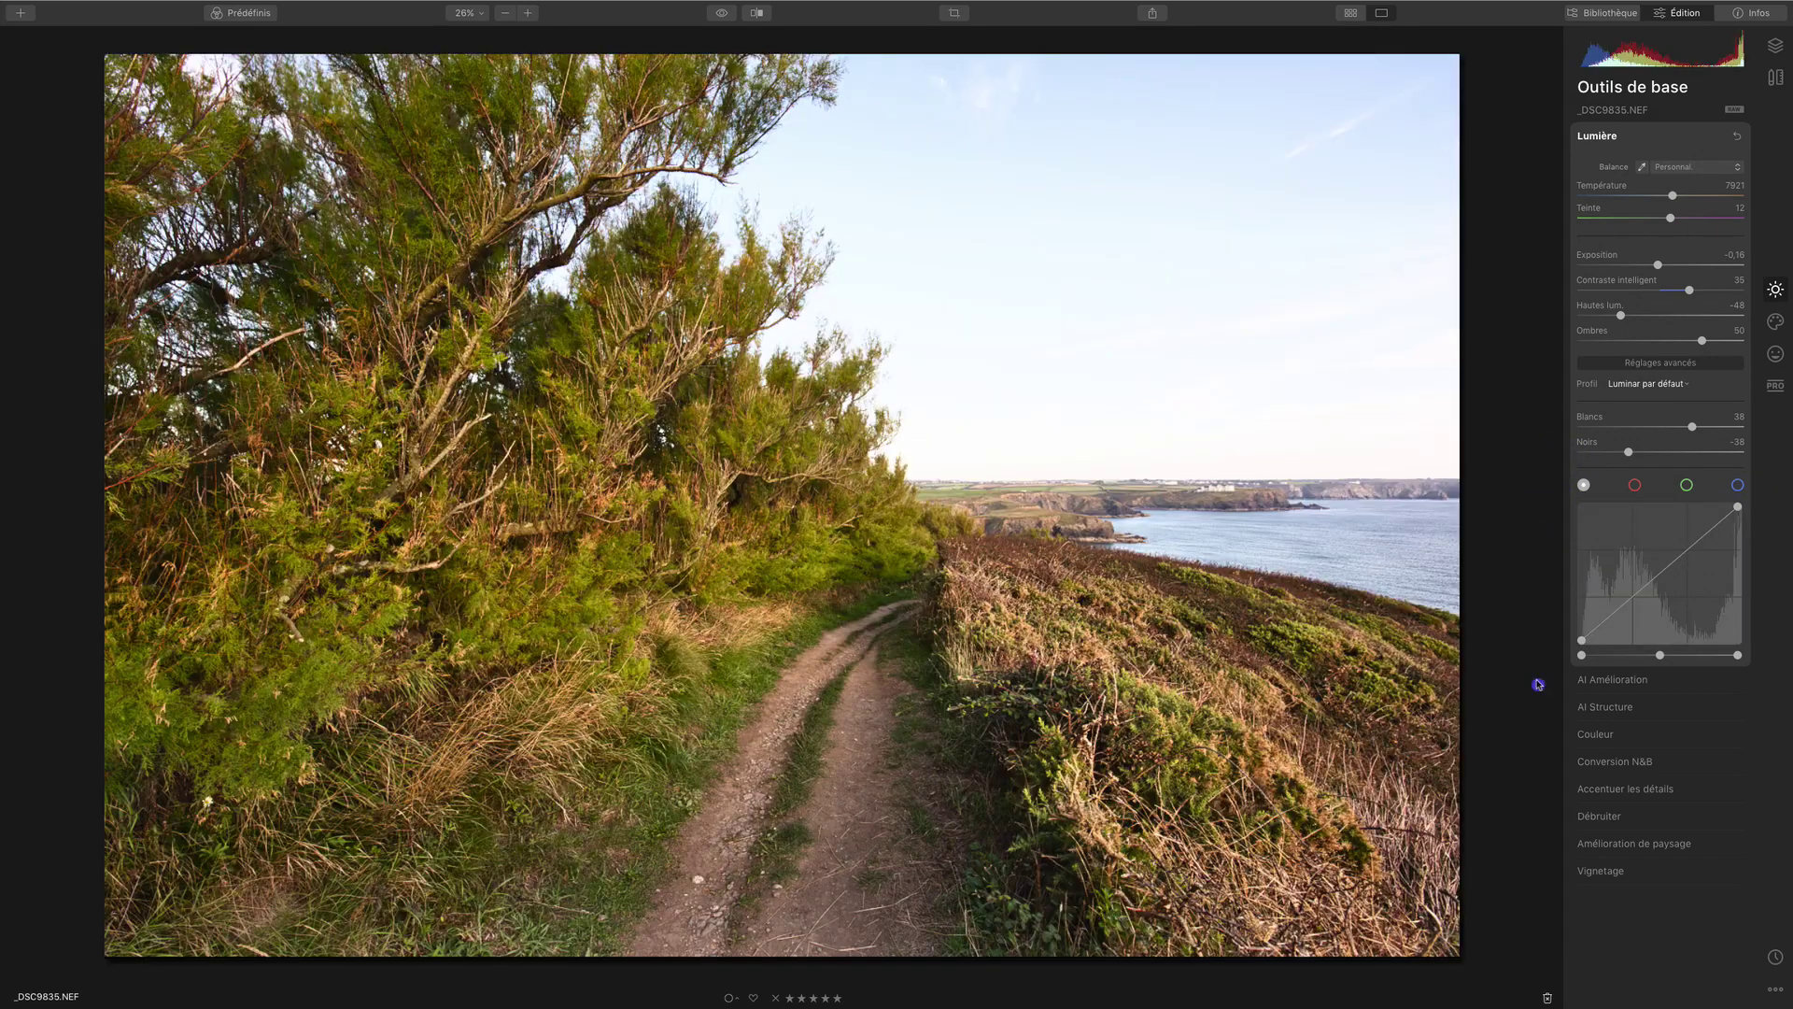
click(1538, 683)
drag(1739, 510, 1740, 642)
drag(1740, 644, 1758, 459)
Replace the sky with AI Sky Replacement, loading the custom 26 mm SKY01 image
click(1775, 322)
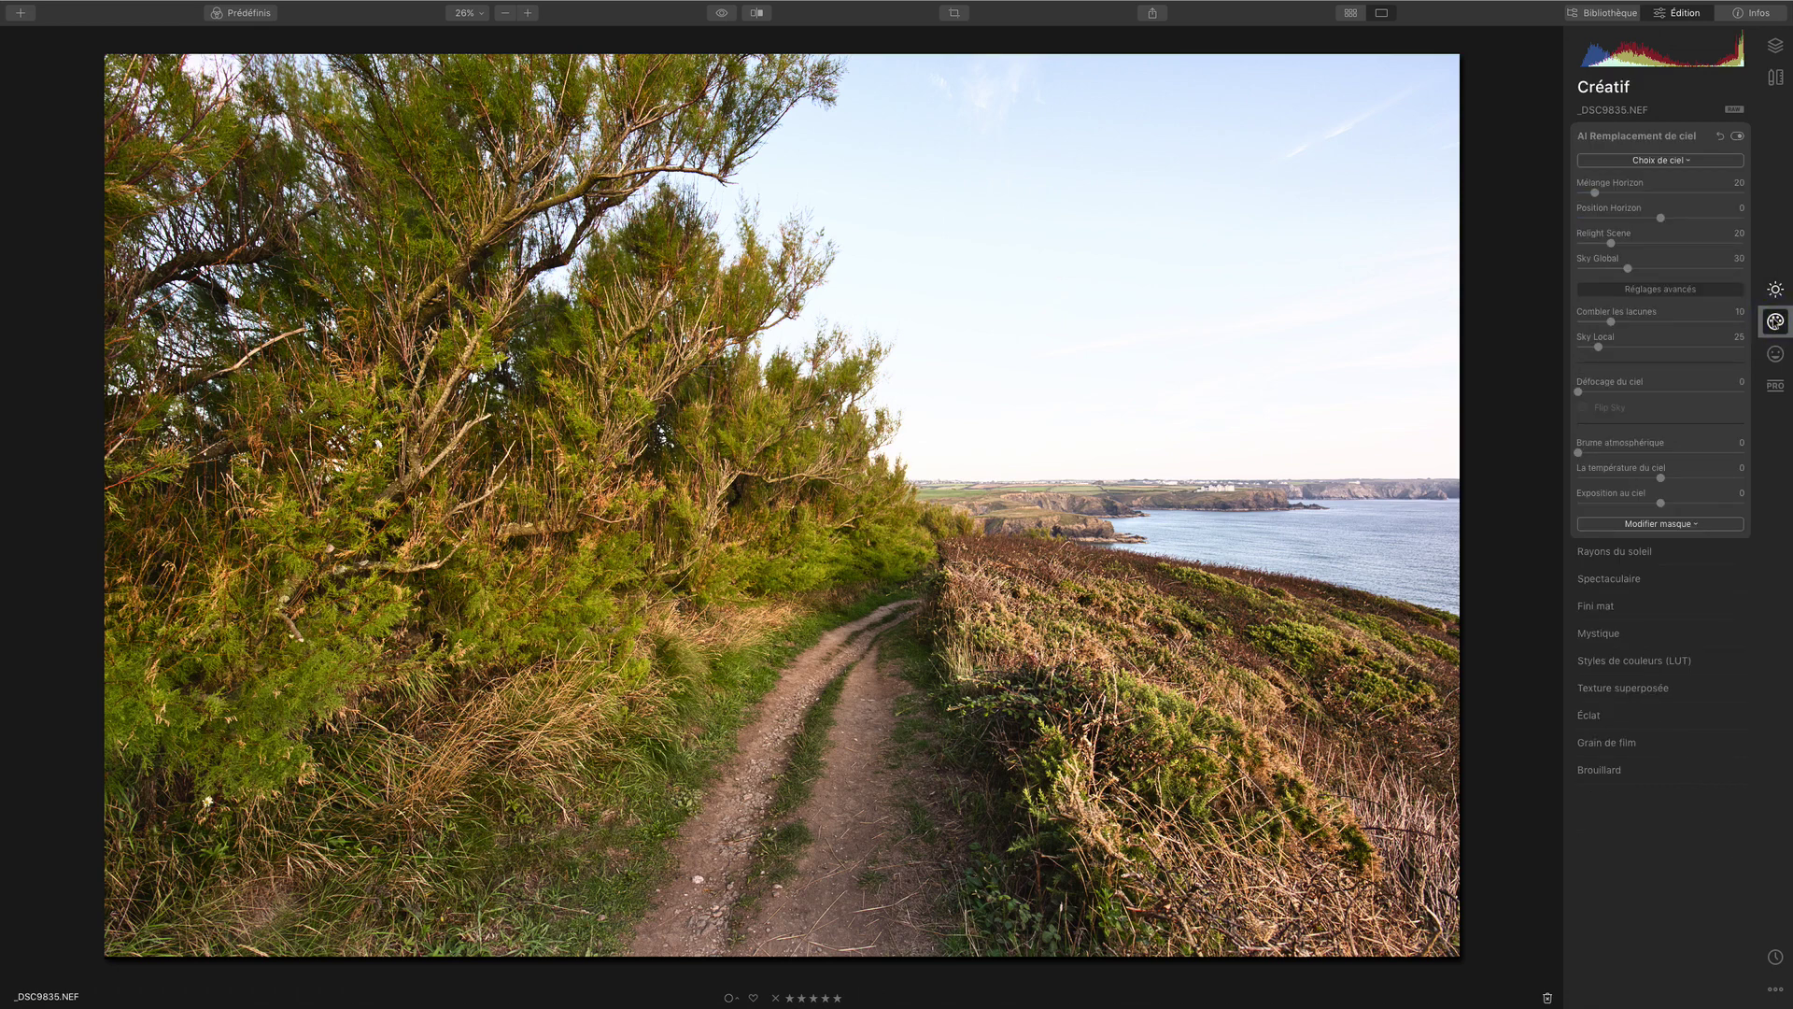
click(1696, 160)
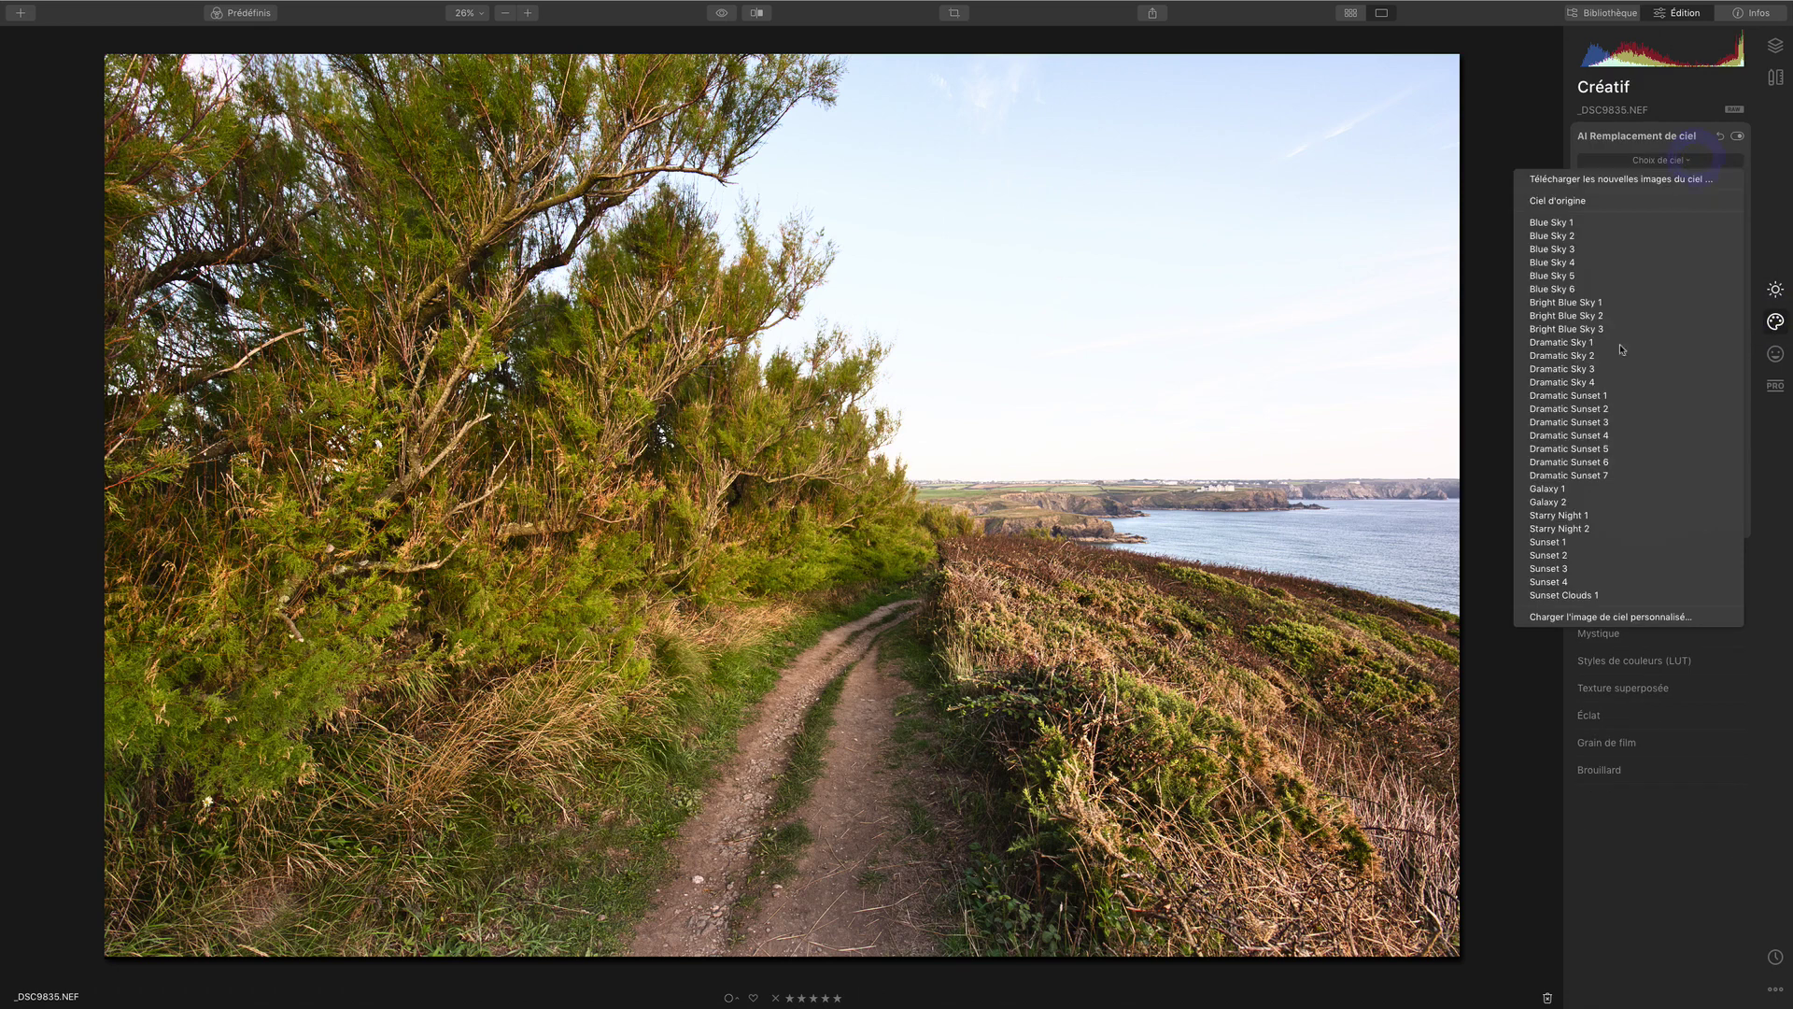
click(1583, 616)
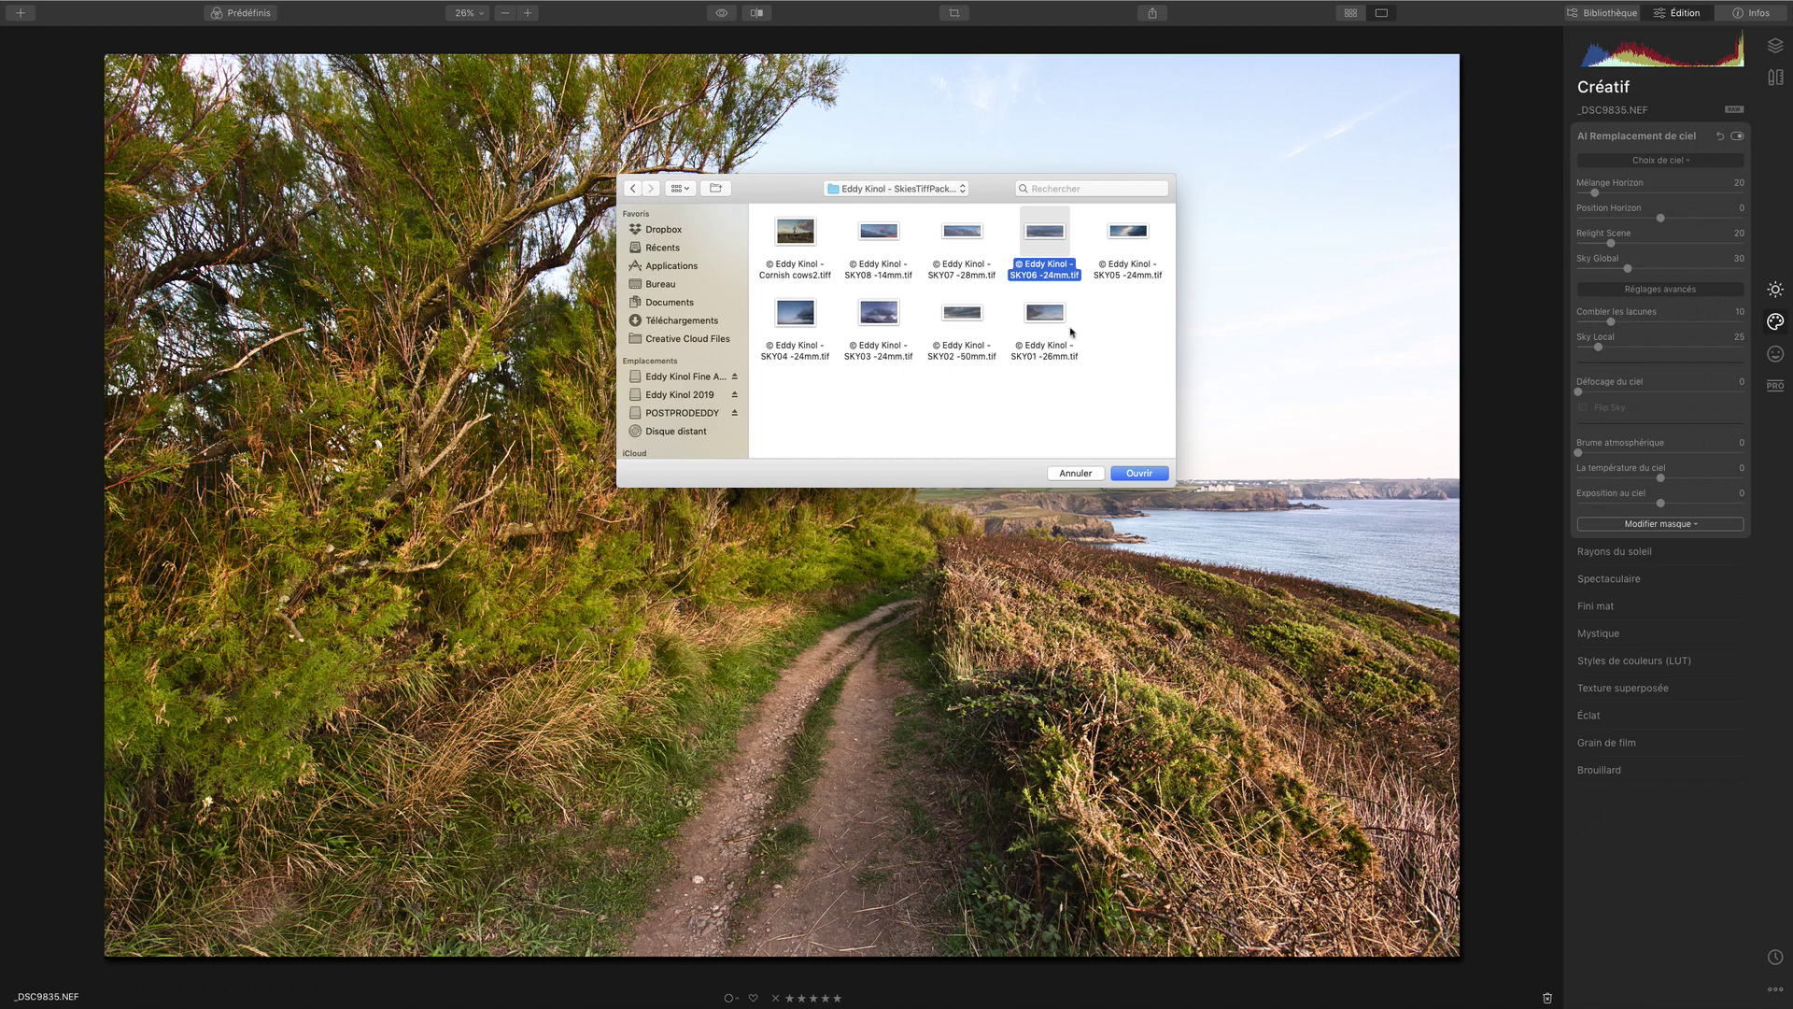
click(1046, 312)
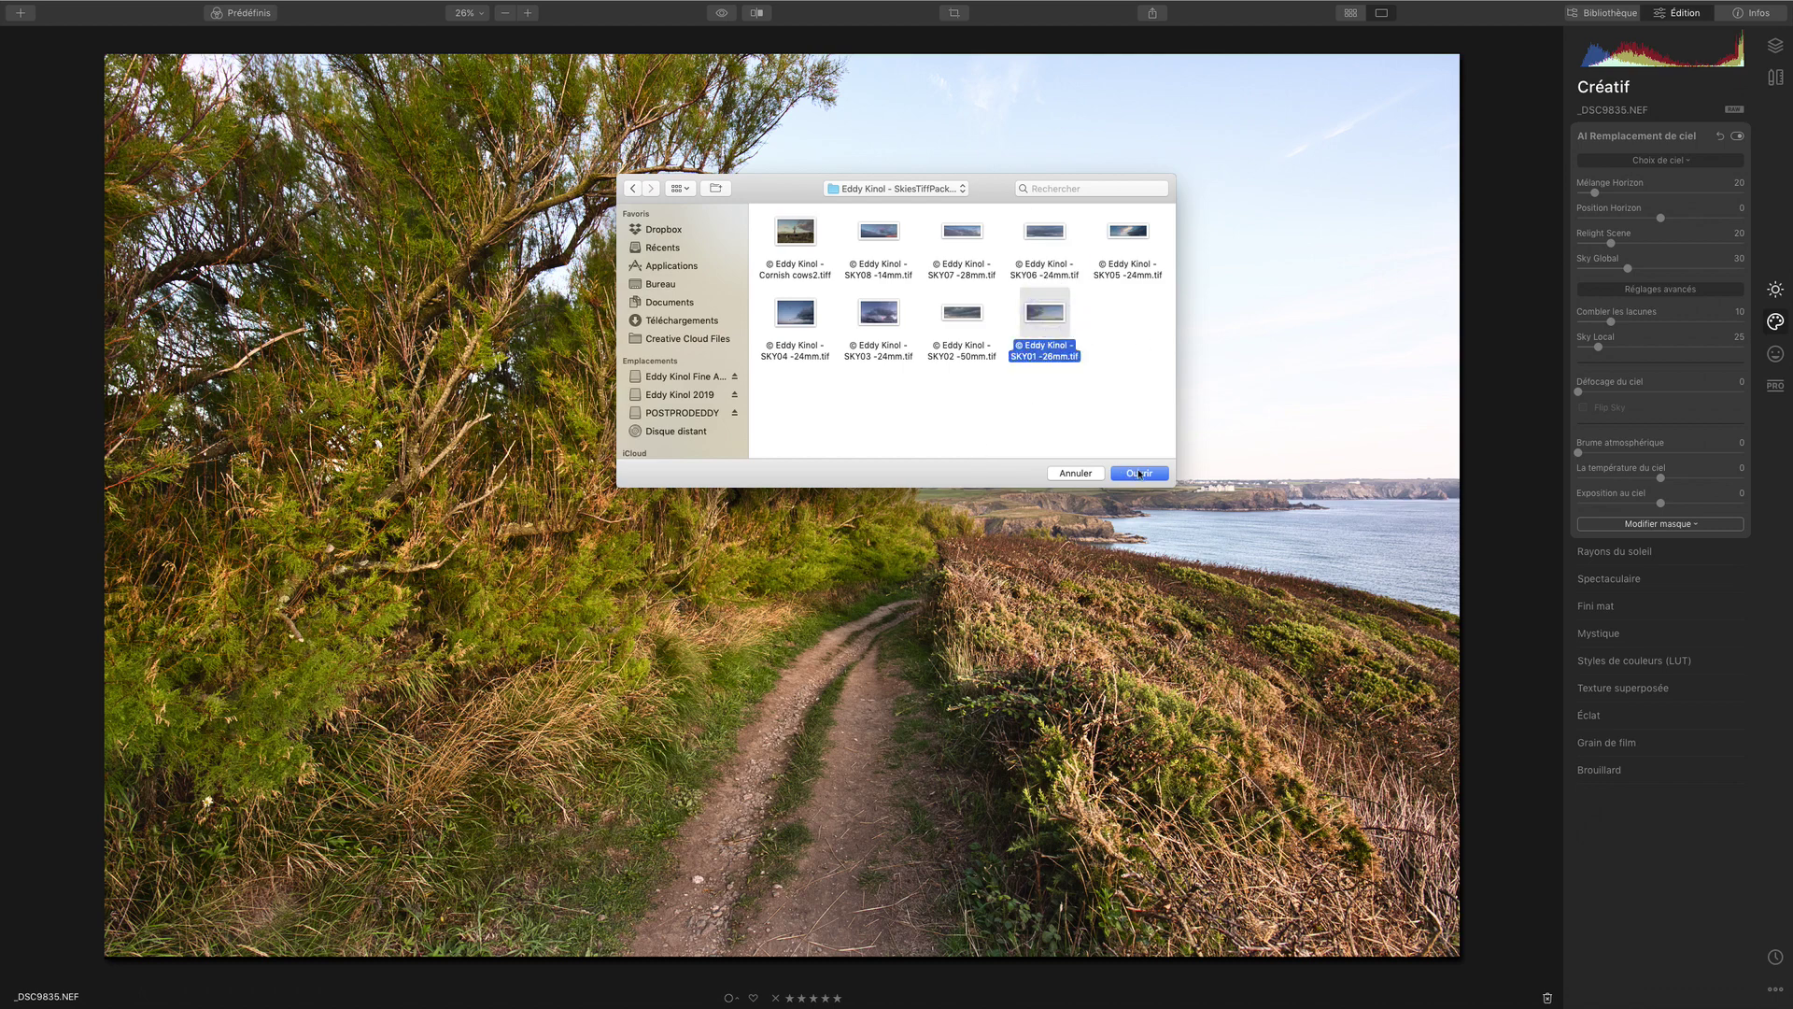
click(1135, 472)
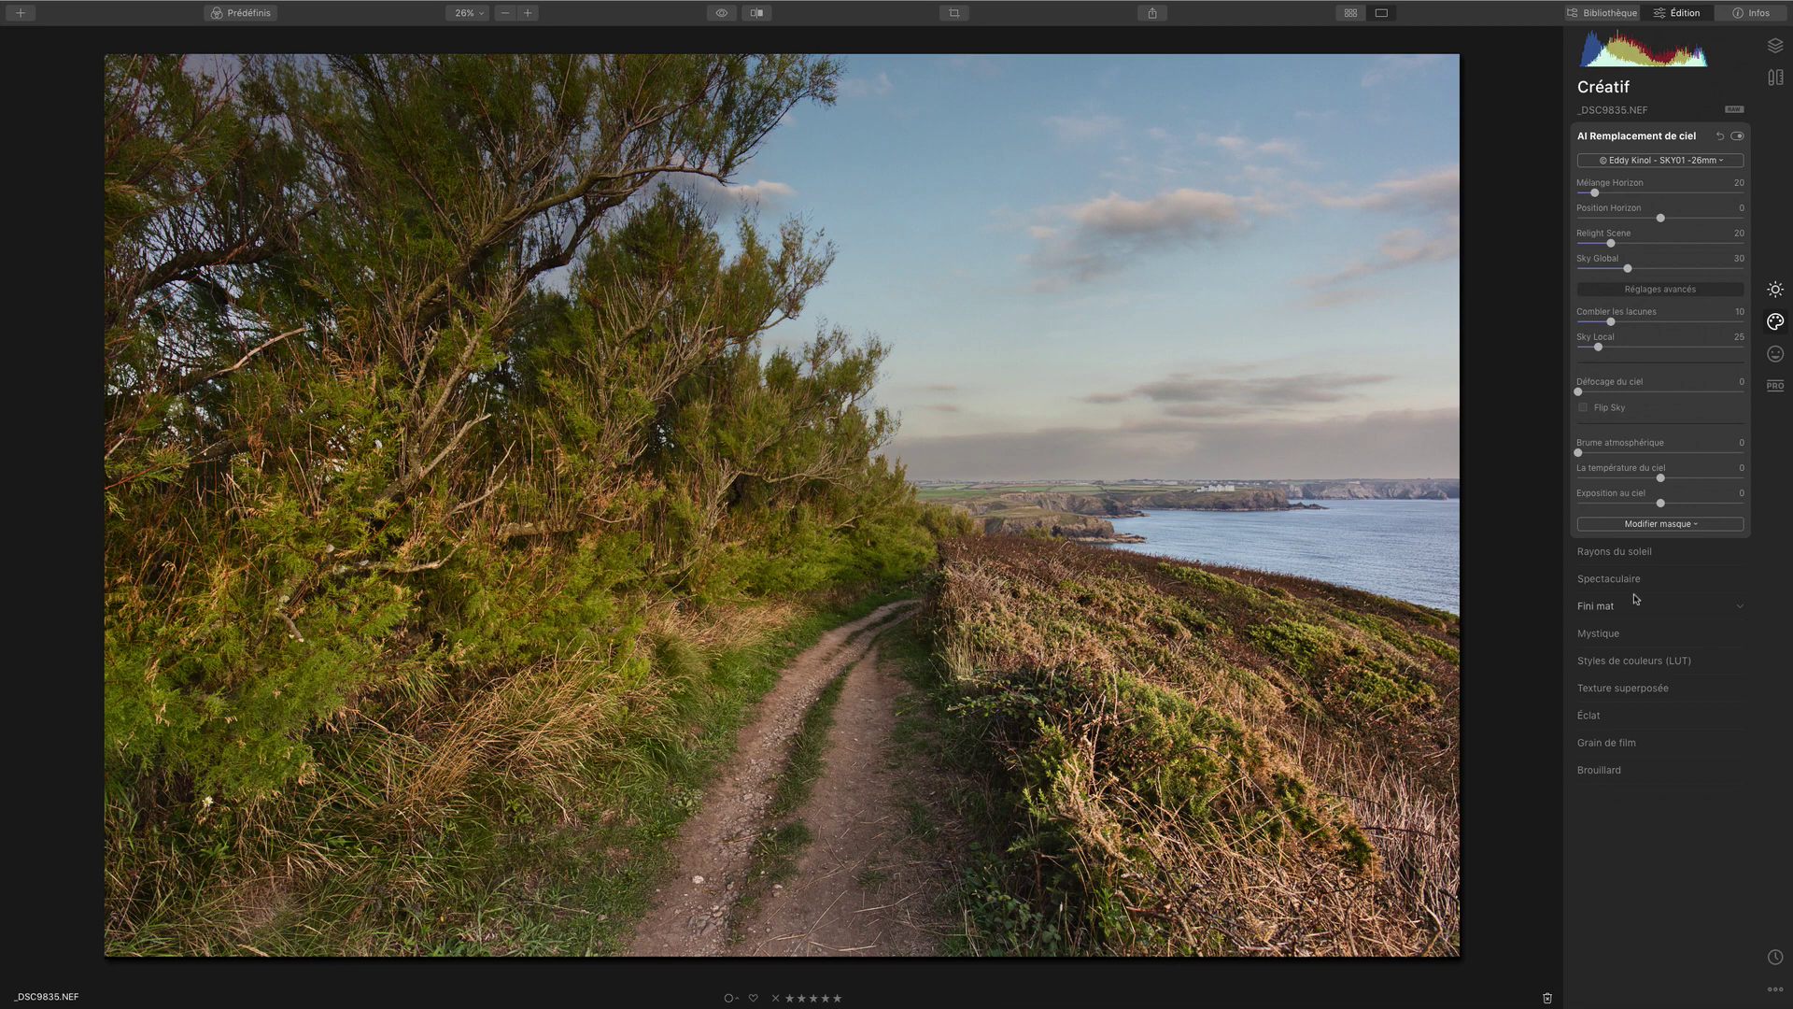
Try mirroring the replacement sky, and compare the photo with and without the sky replacement
click(1585, 409)
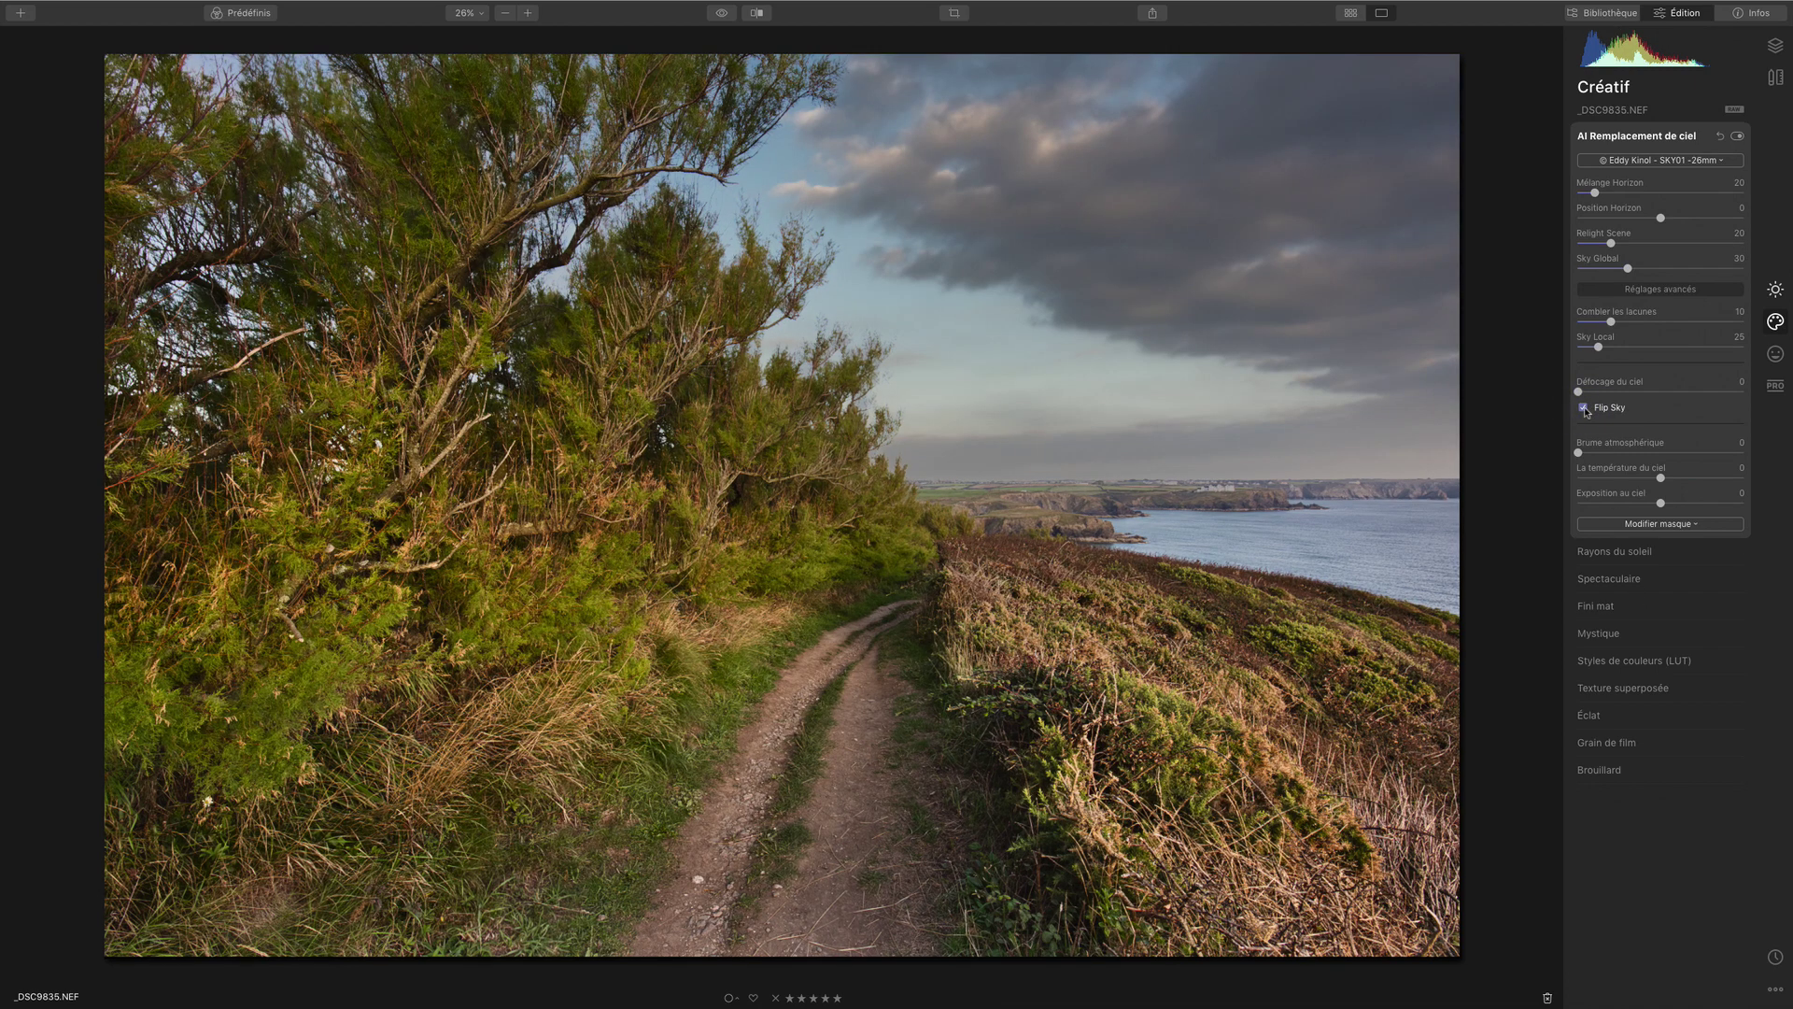
click(1585, 409)
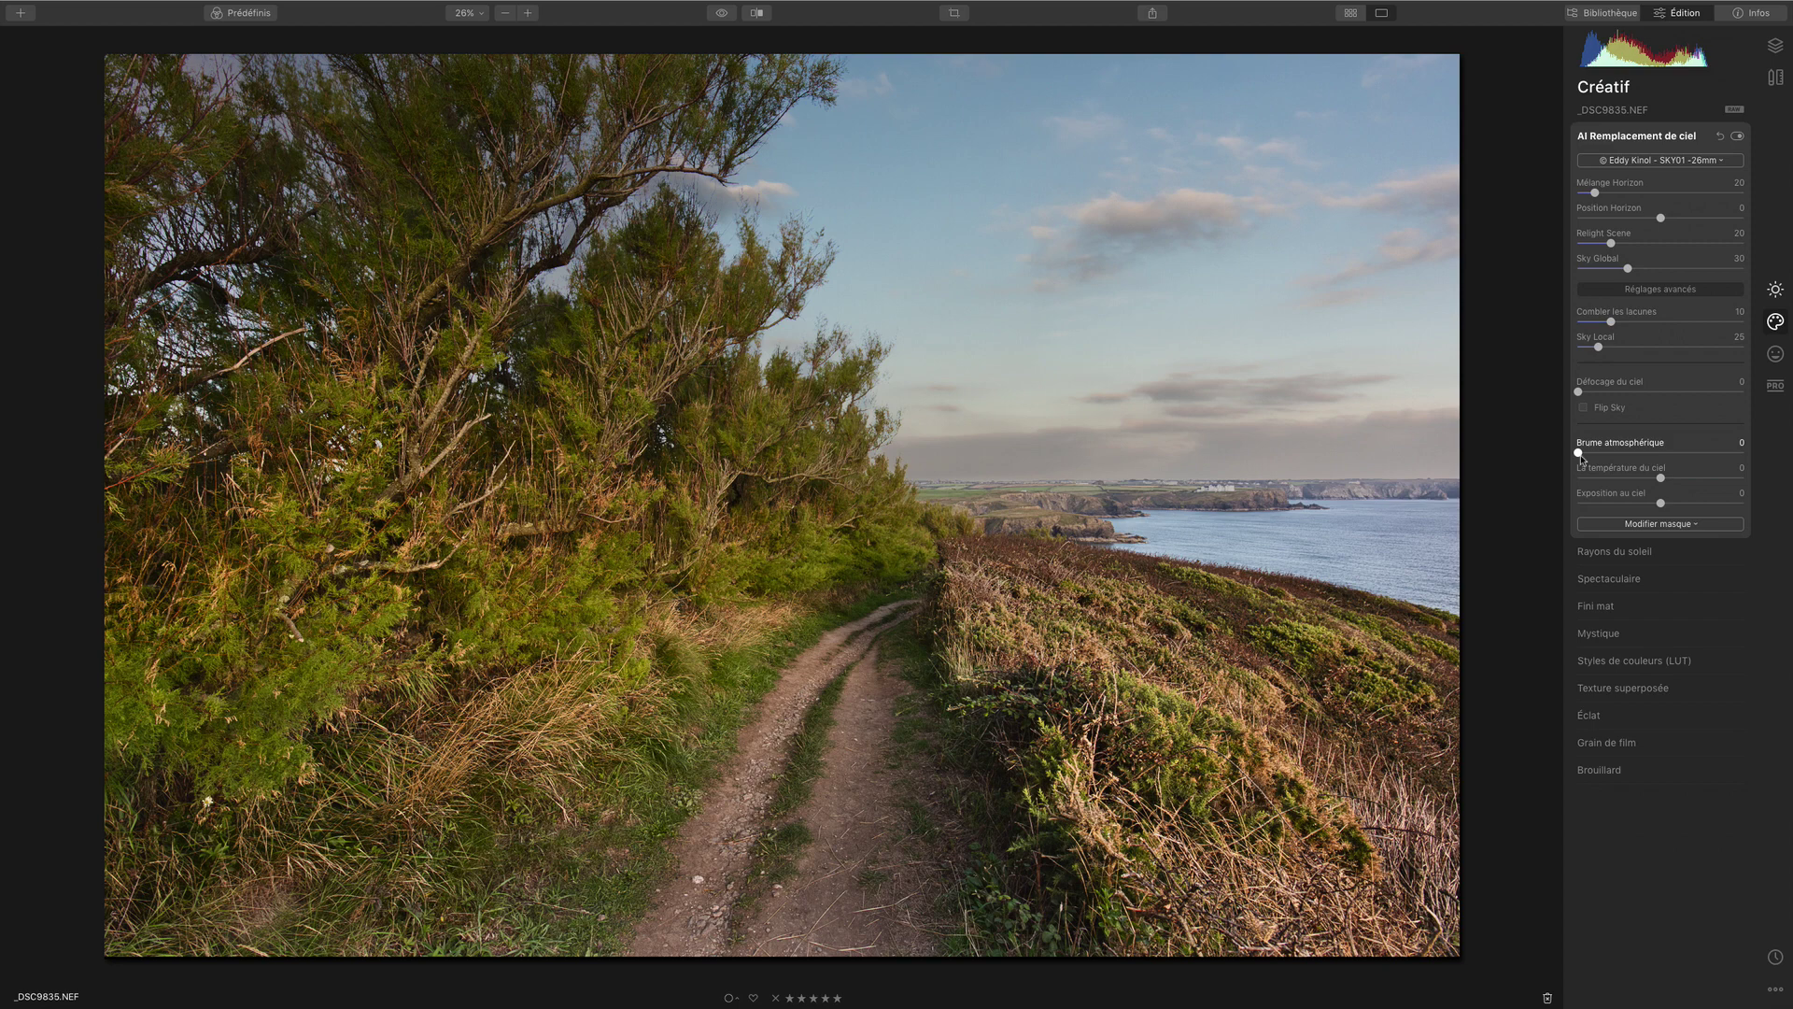
drag(1580, 456, 1517, 460)
click(1737, 137)
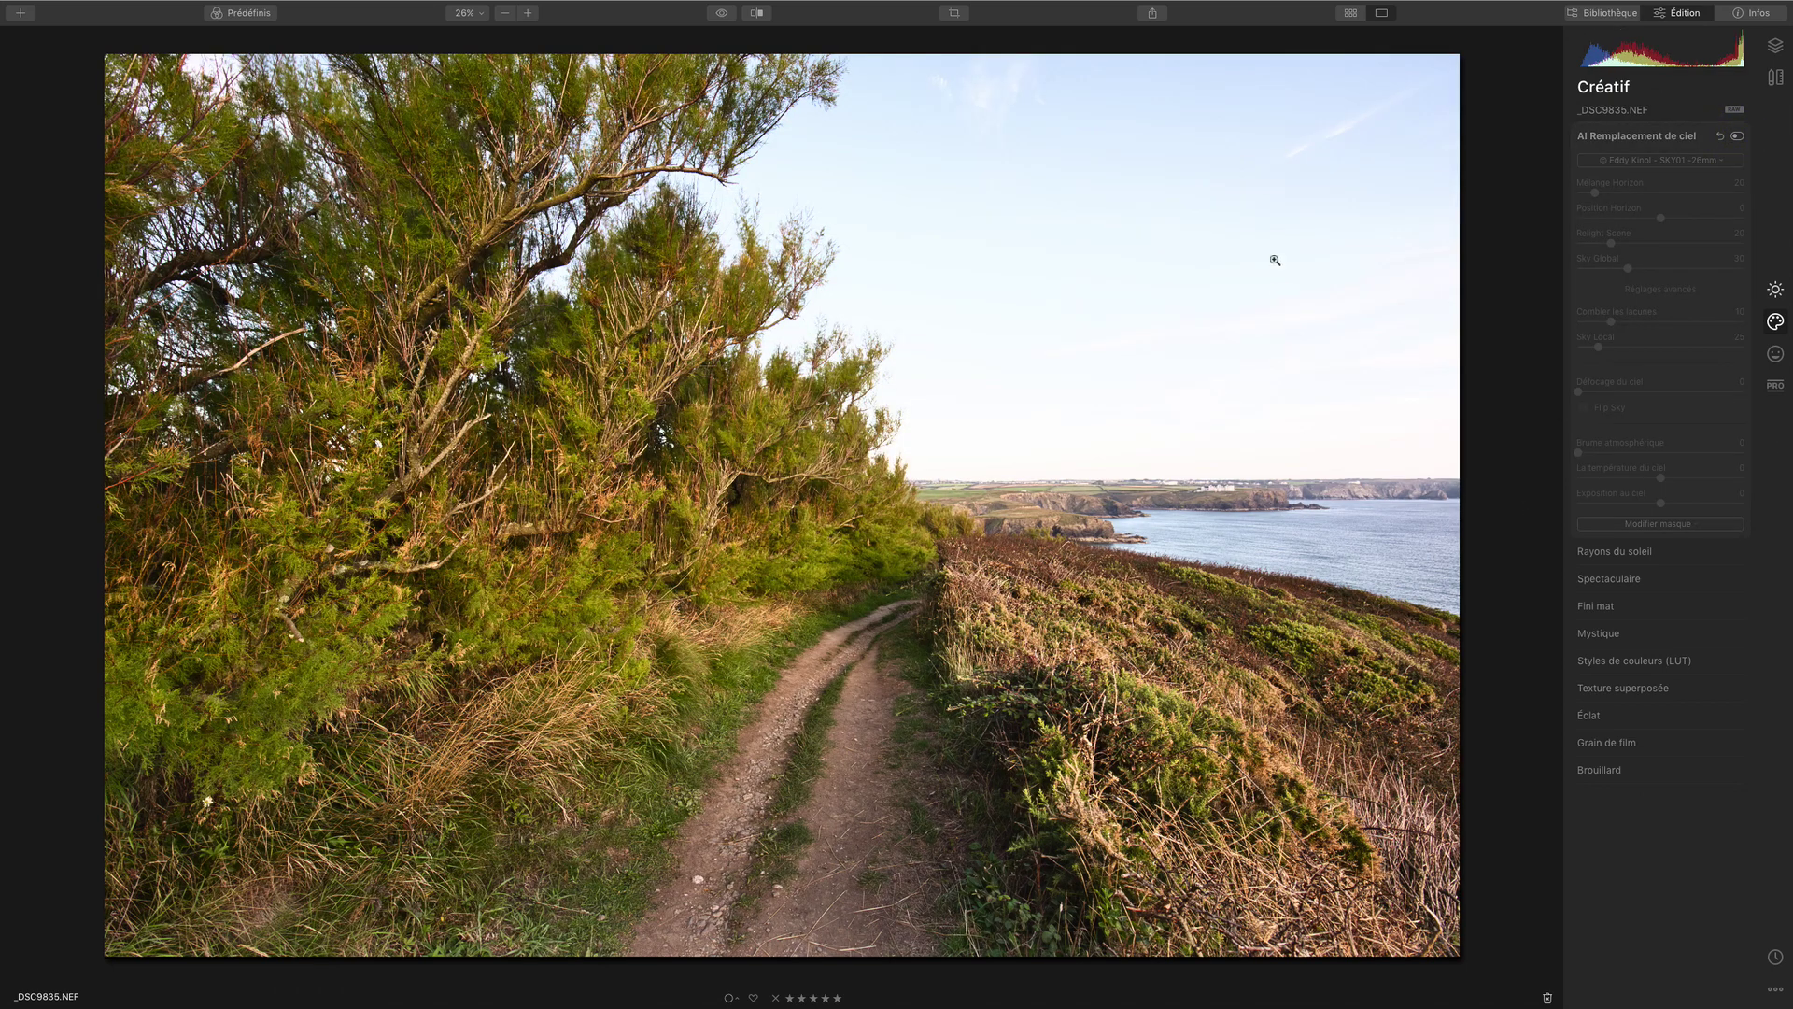
click(1737, 137)
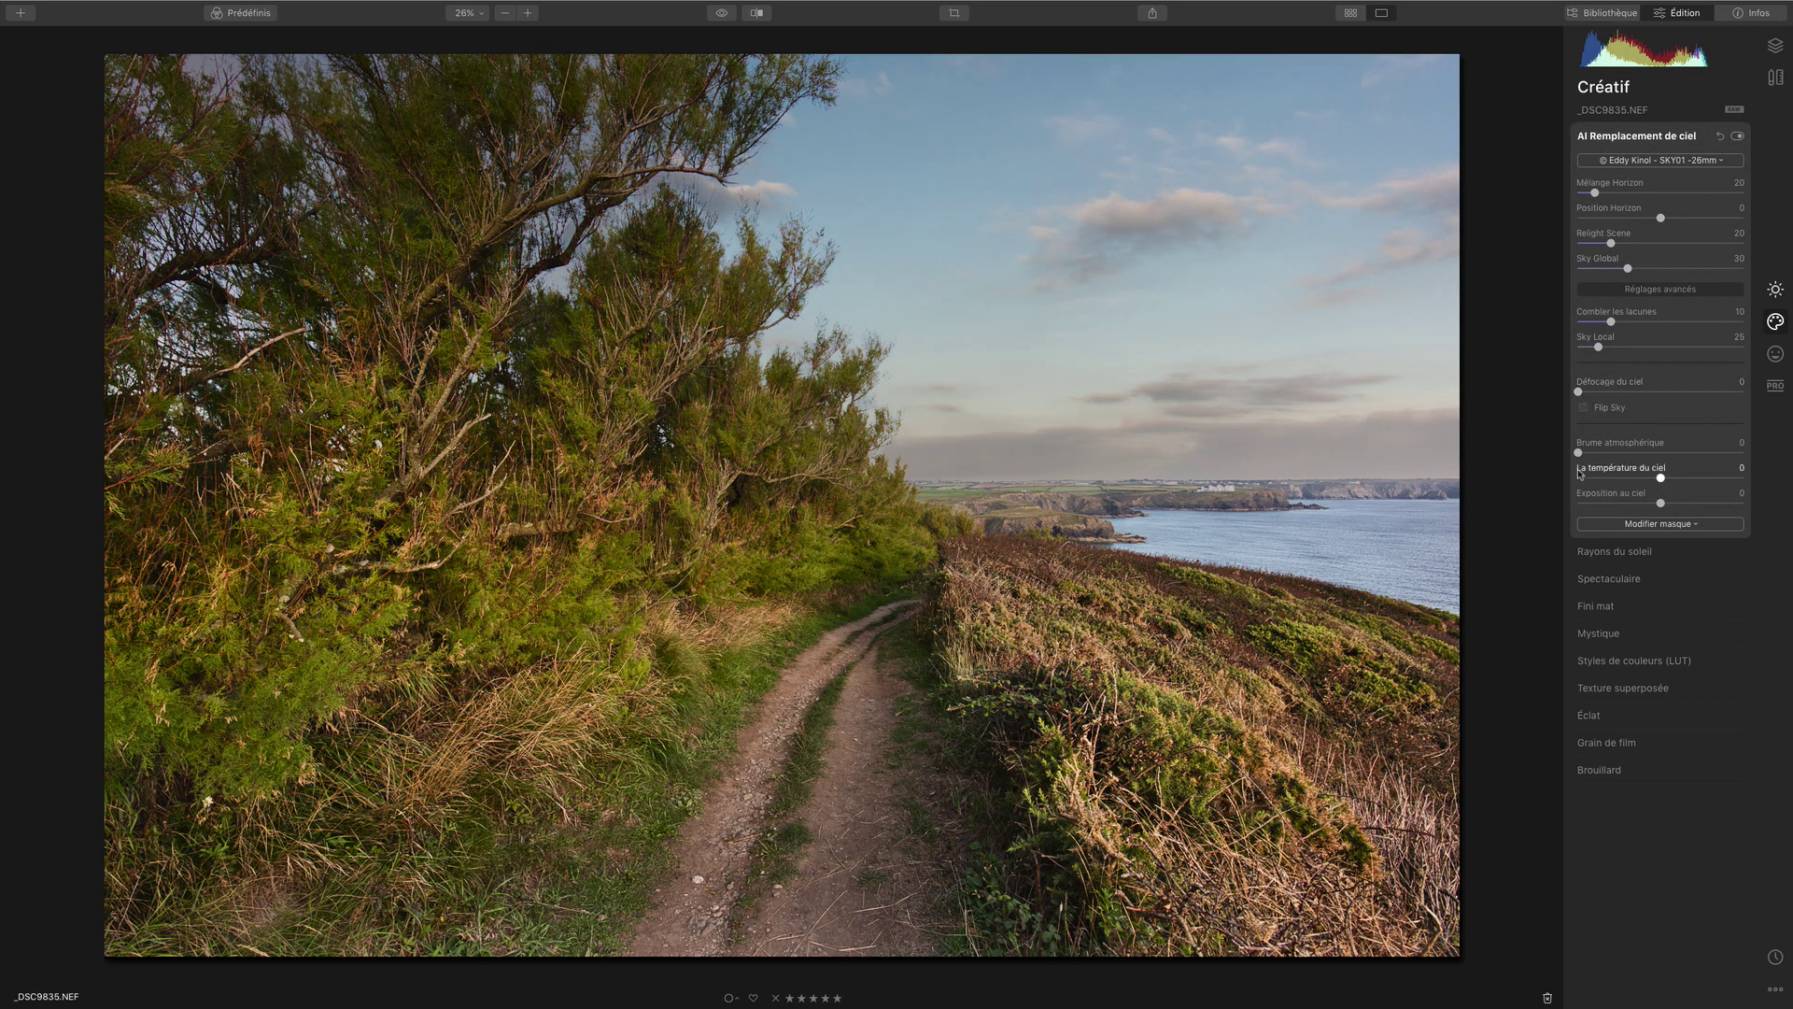
Set the sky replacement's atmospheric haze to 78 and scene relighting to 60, and warm and slightly brighten the sky
drag(1578, 452, 1707, 456)
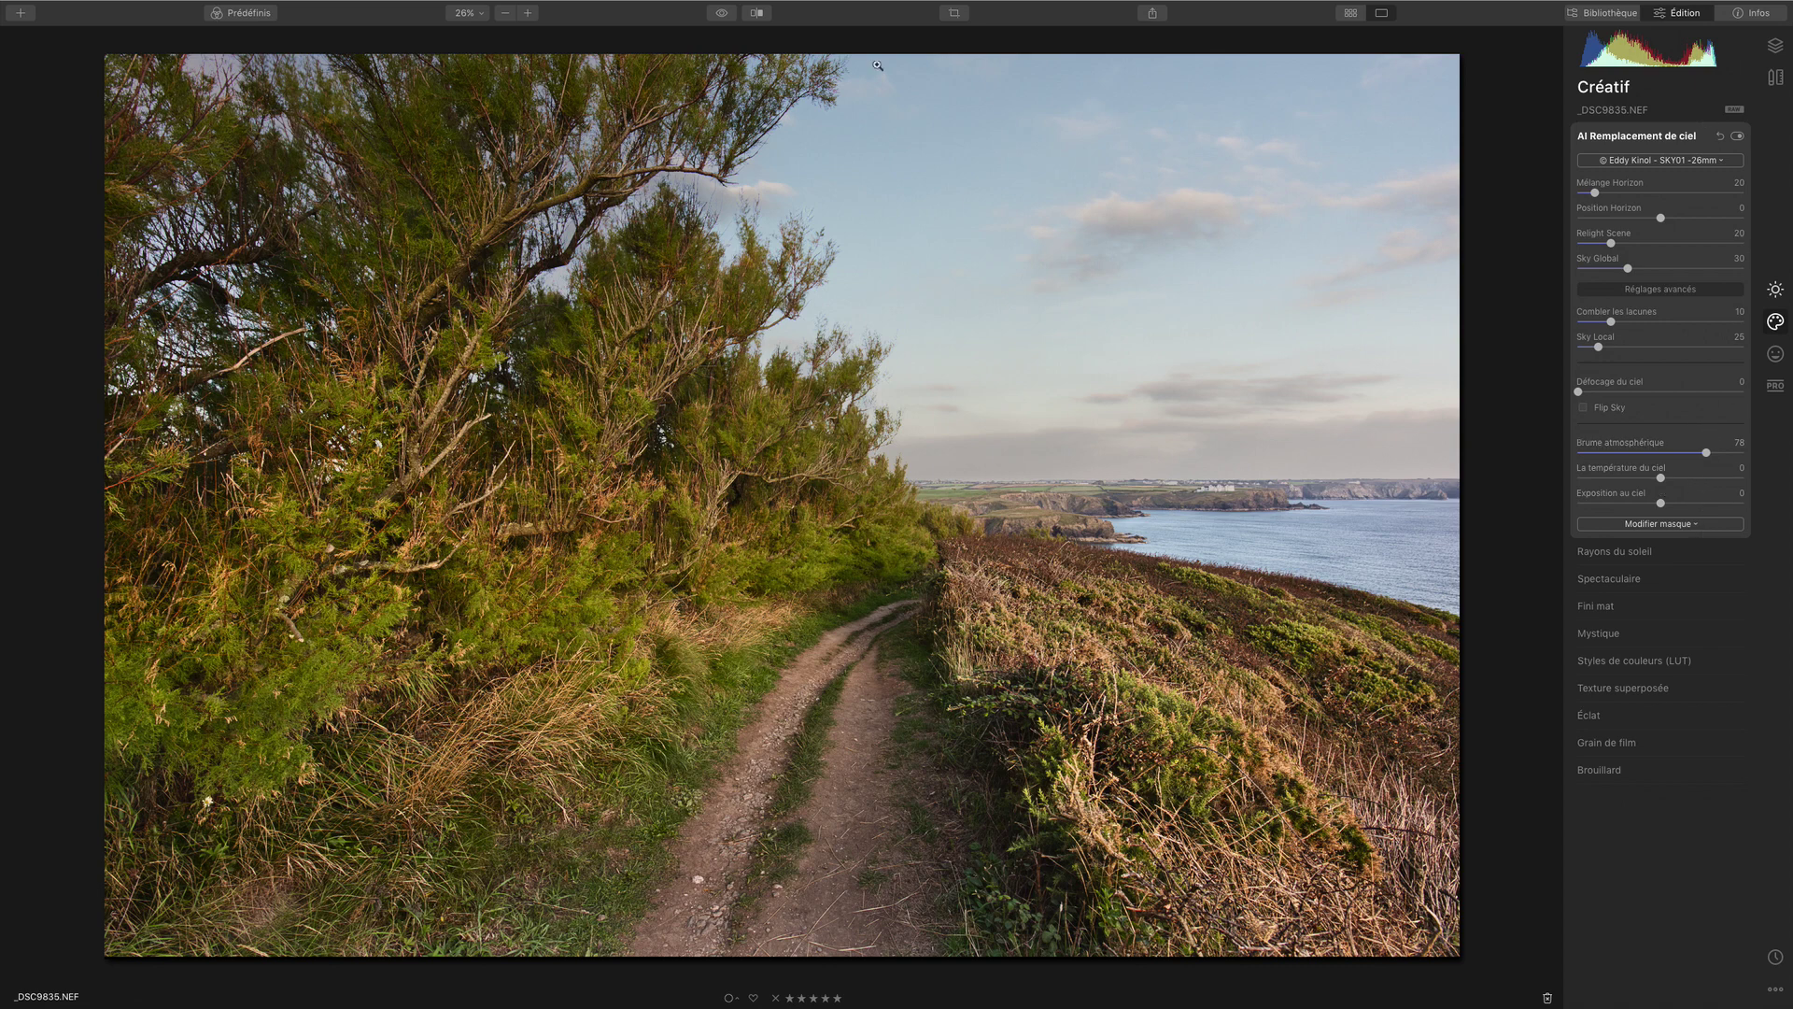
click(721, 13)
drag(1620, 242, 1545, 240)
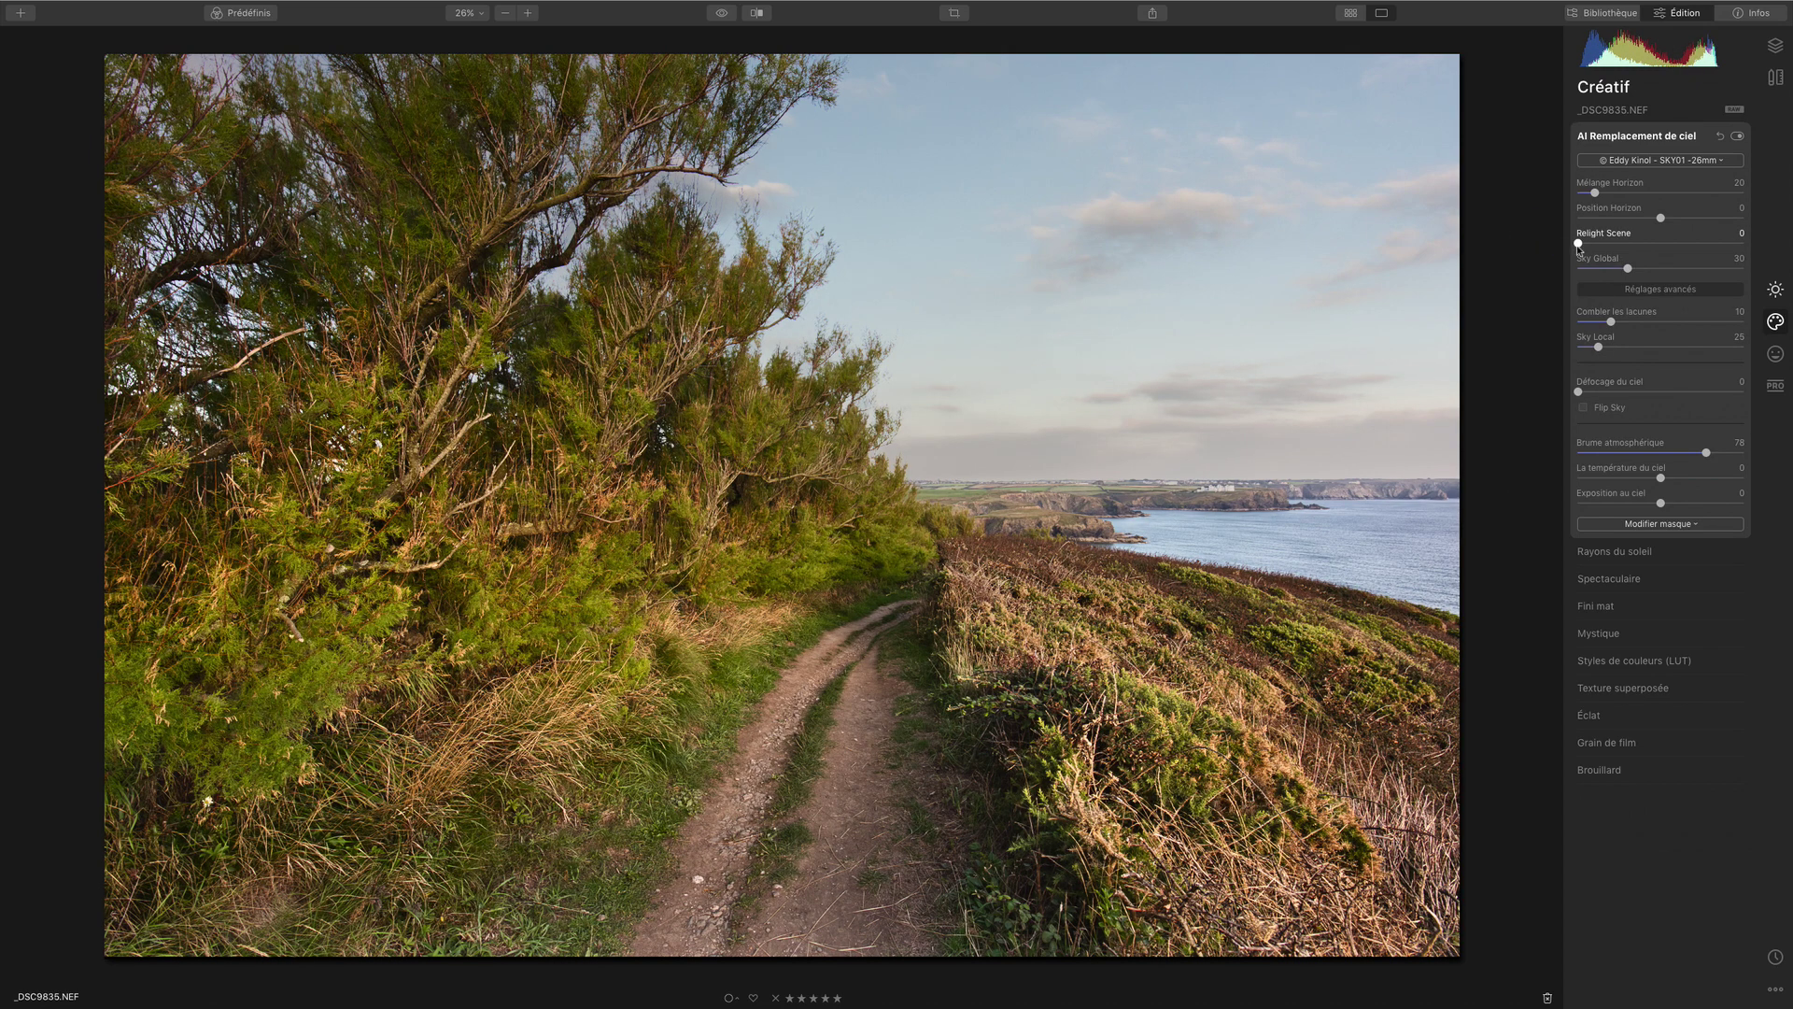
drag(1579, 243, 1678, 243)
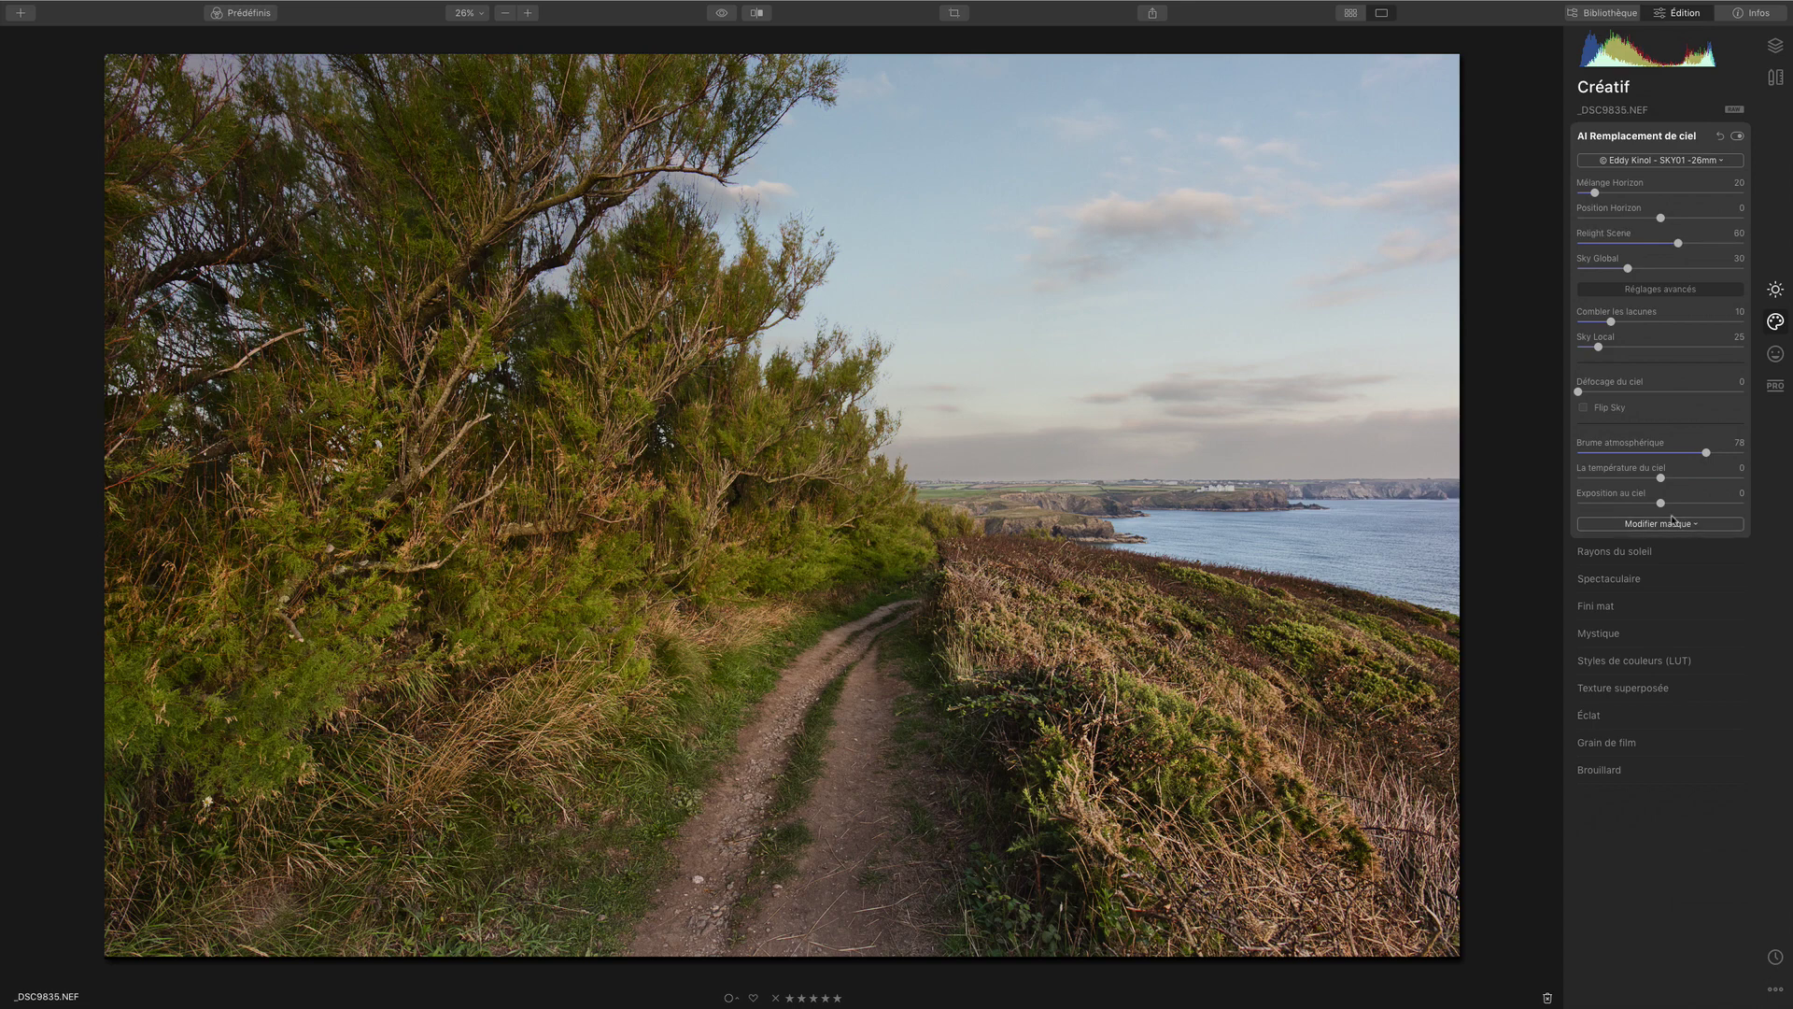
mouse_move(1662, 480)
mouse_down()
mouse_move(1681, 479)
mouse_move(1644, 479)
mouse_move(1733, 477)
mouse_move(1674, 502)
mouse_up()
Erase the strip of grass running down the middle of the coastal path, using the Erase tool with a brush size of 60
click(1775, 354)
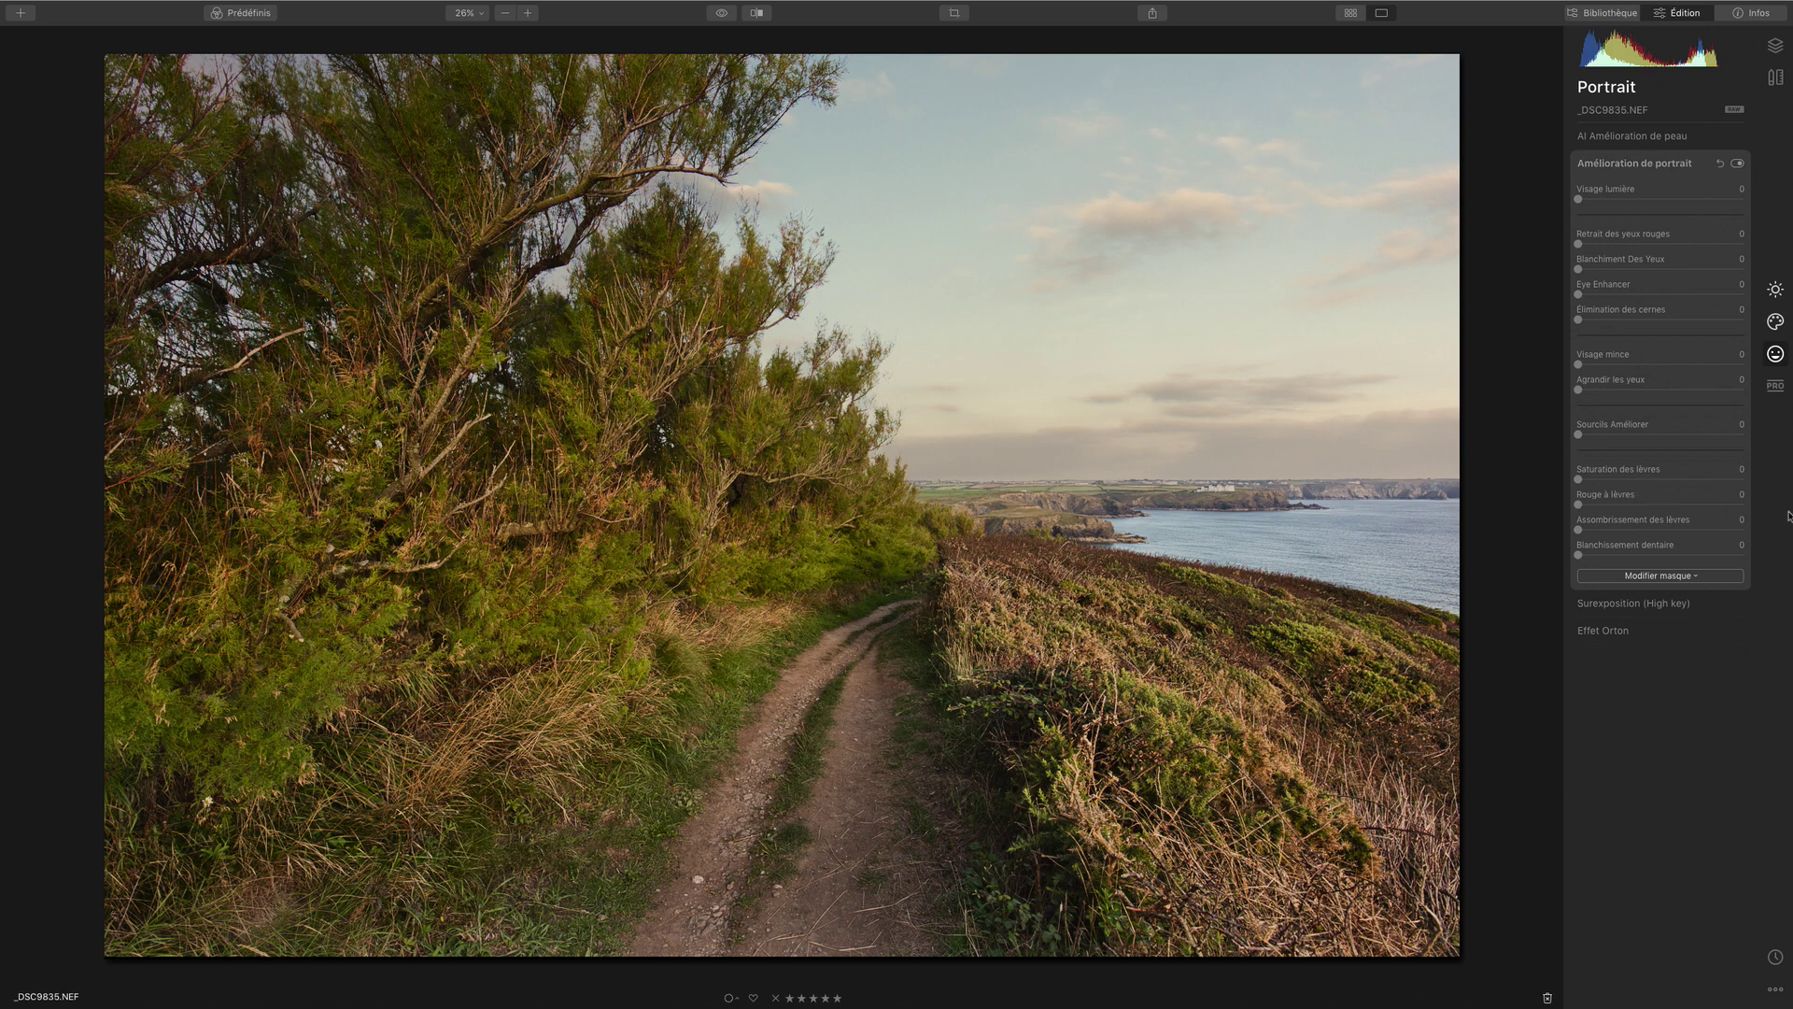
click(1775, 77)
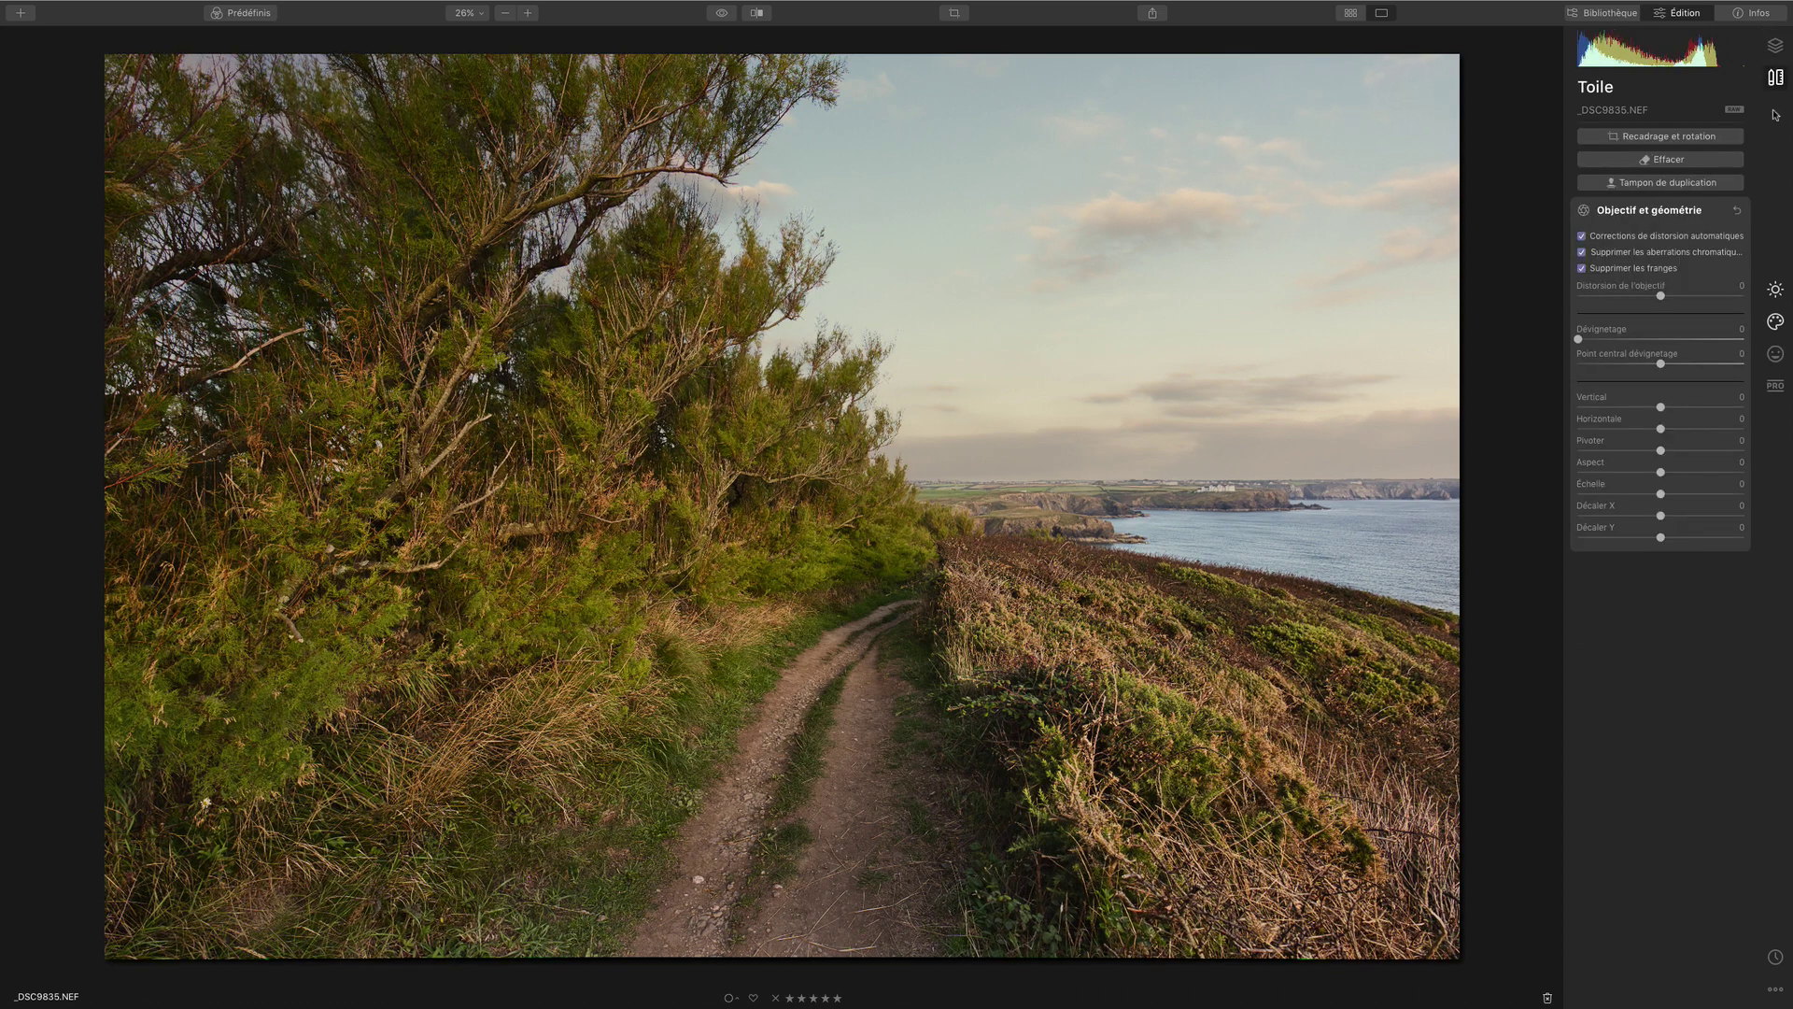
click(1668, 160)
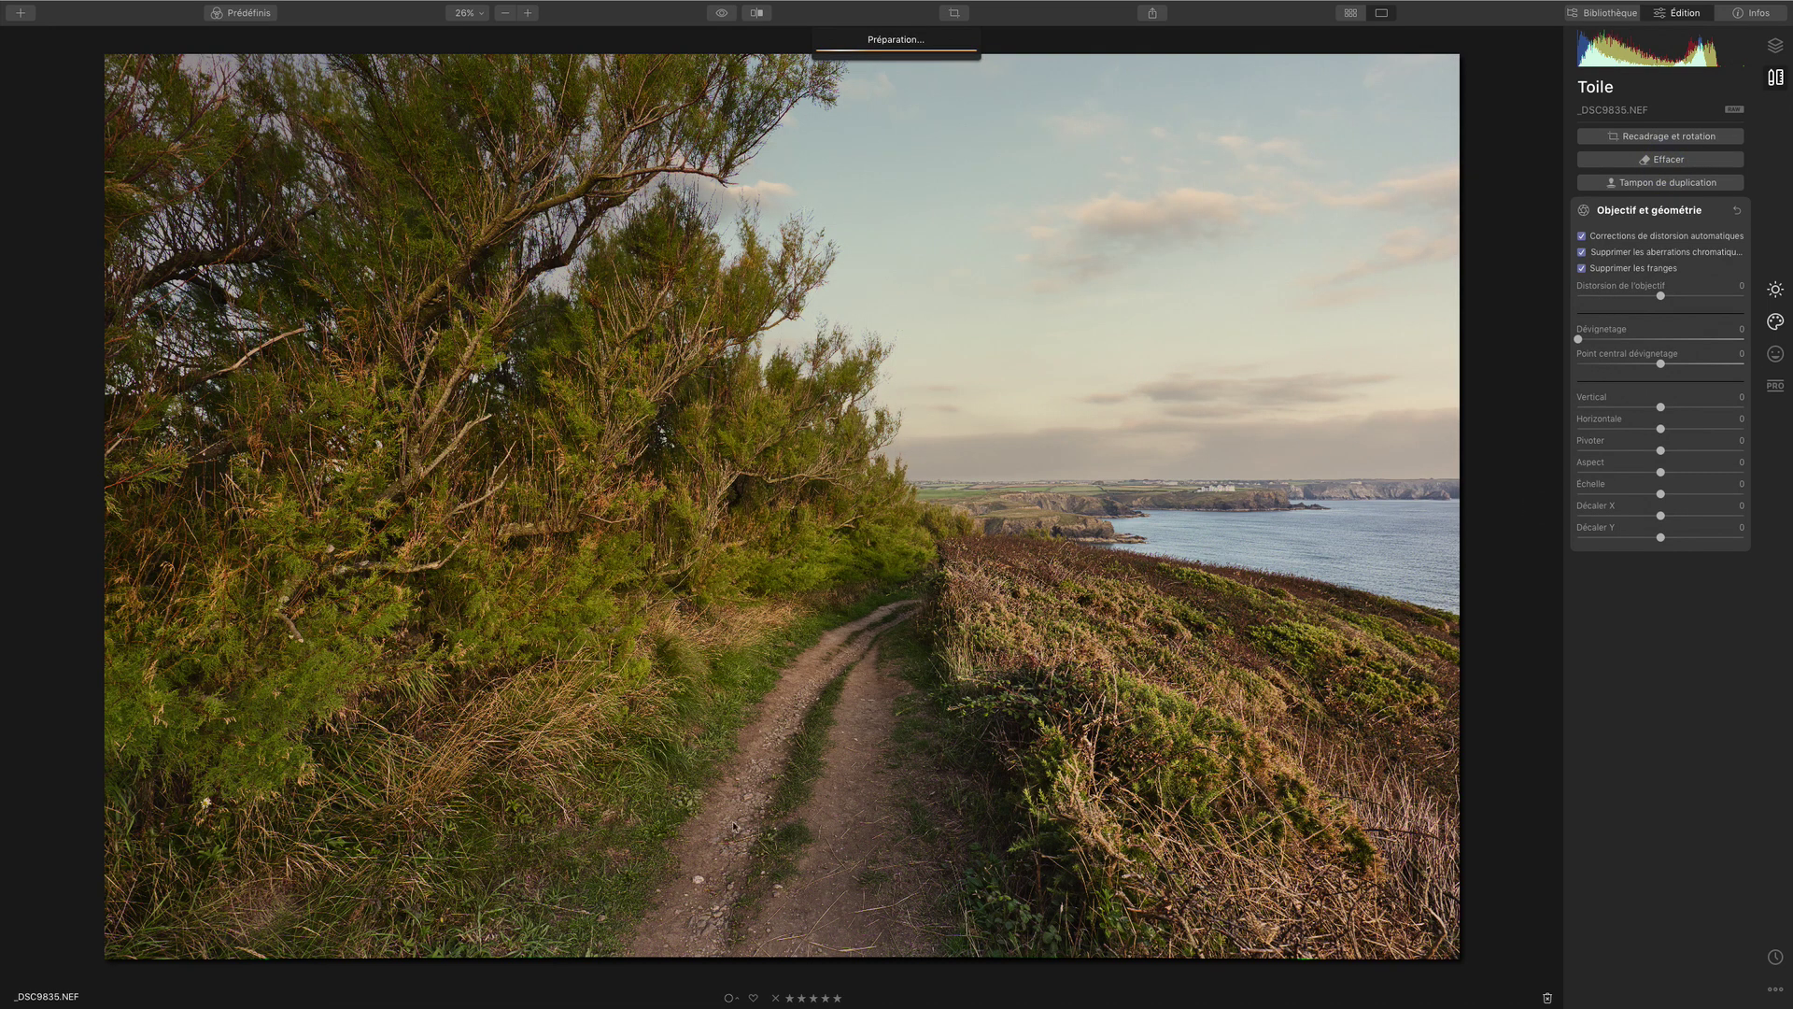
key(bracketright)
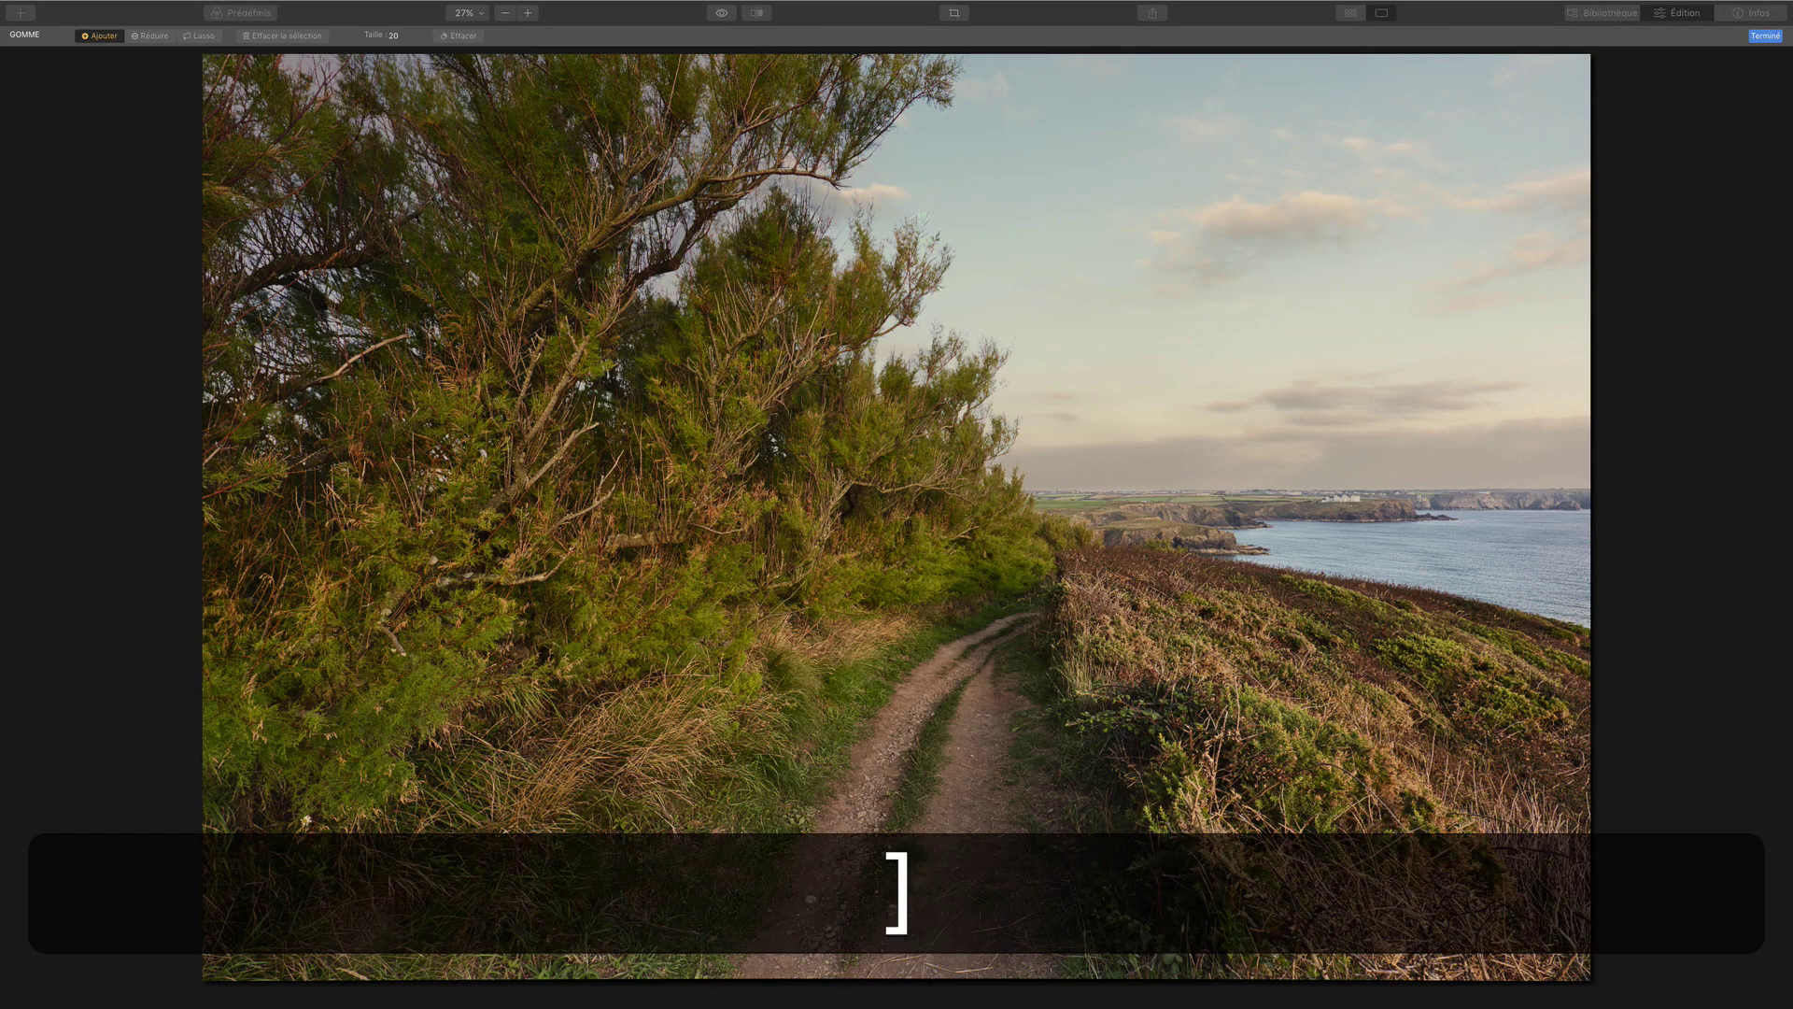
key(bracketright)
key(bracketright)
key(bracketright)
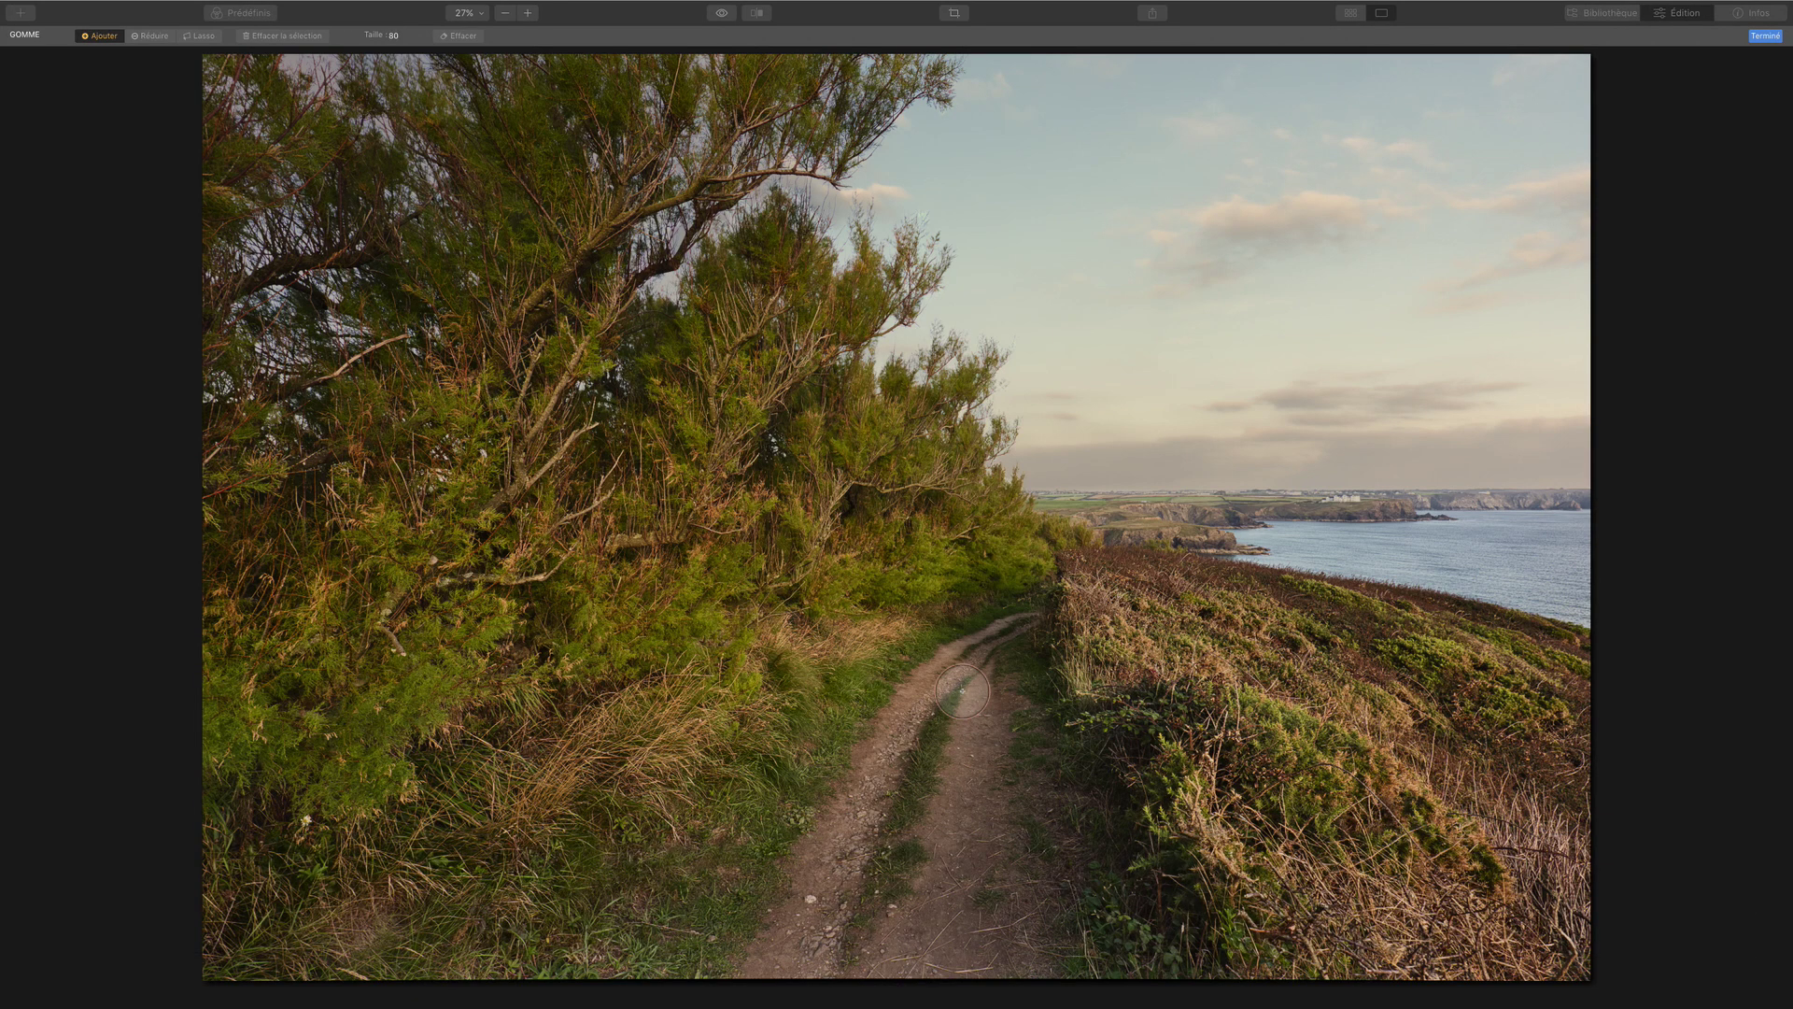
mouse_move(962, 691)
mouse_down()
mouse_move(938, 785)
mouse_move(873, 901)
mouse_move(944, 679)
mouse_up()
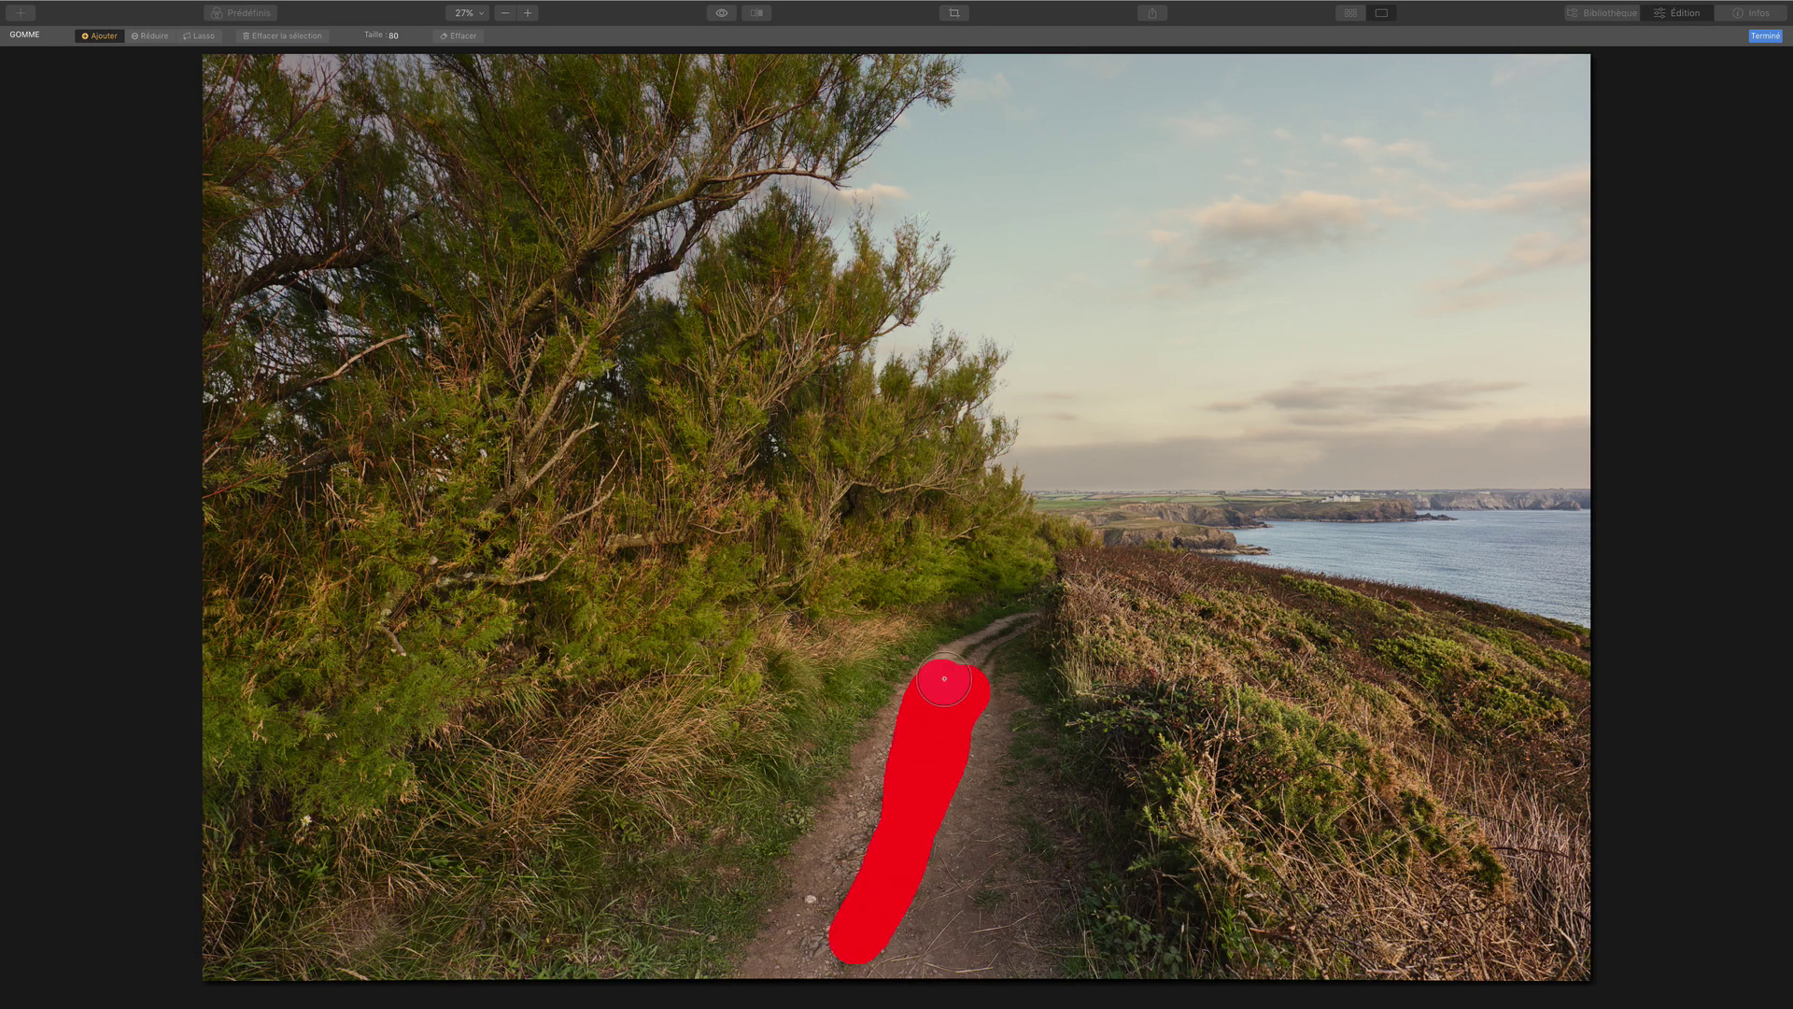
mouse_move(485, 42)
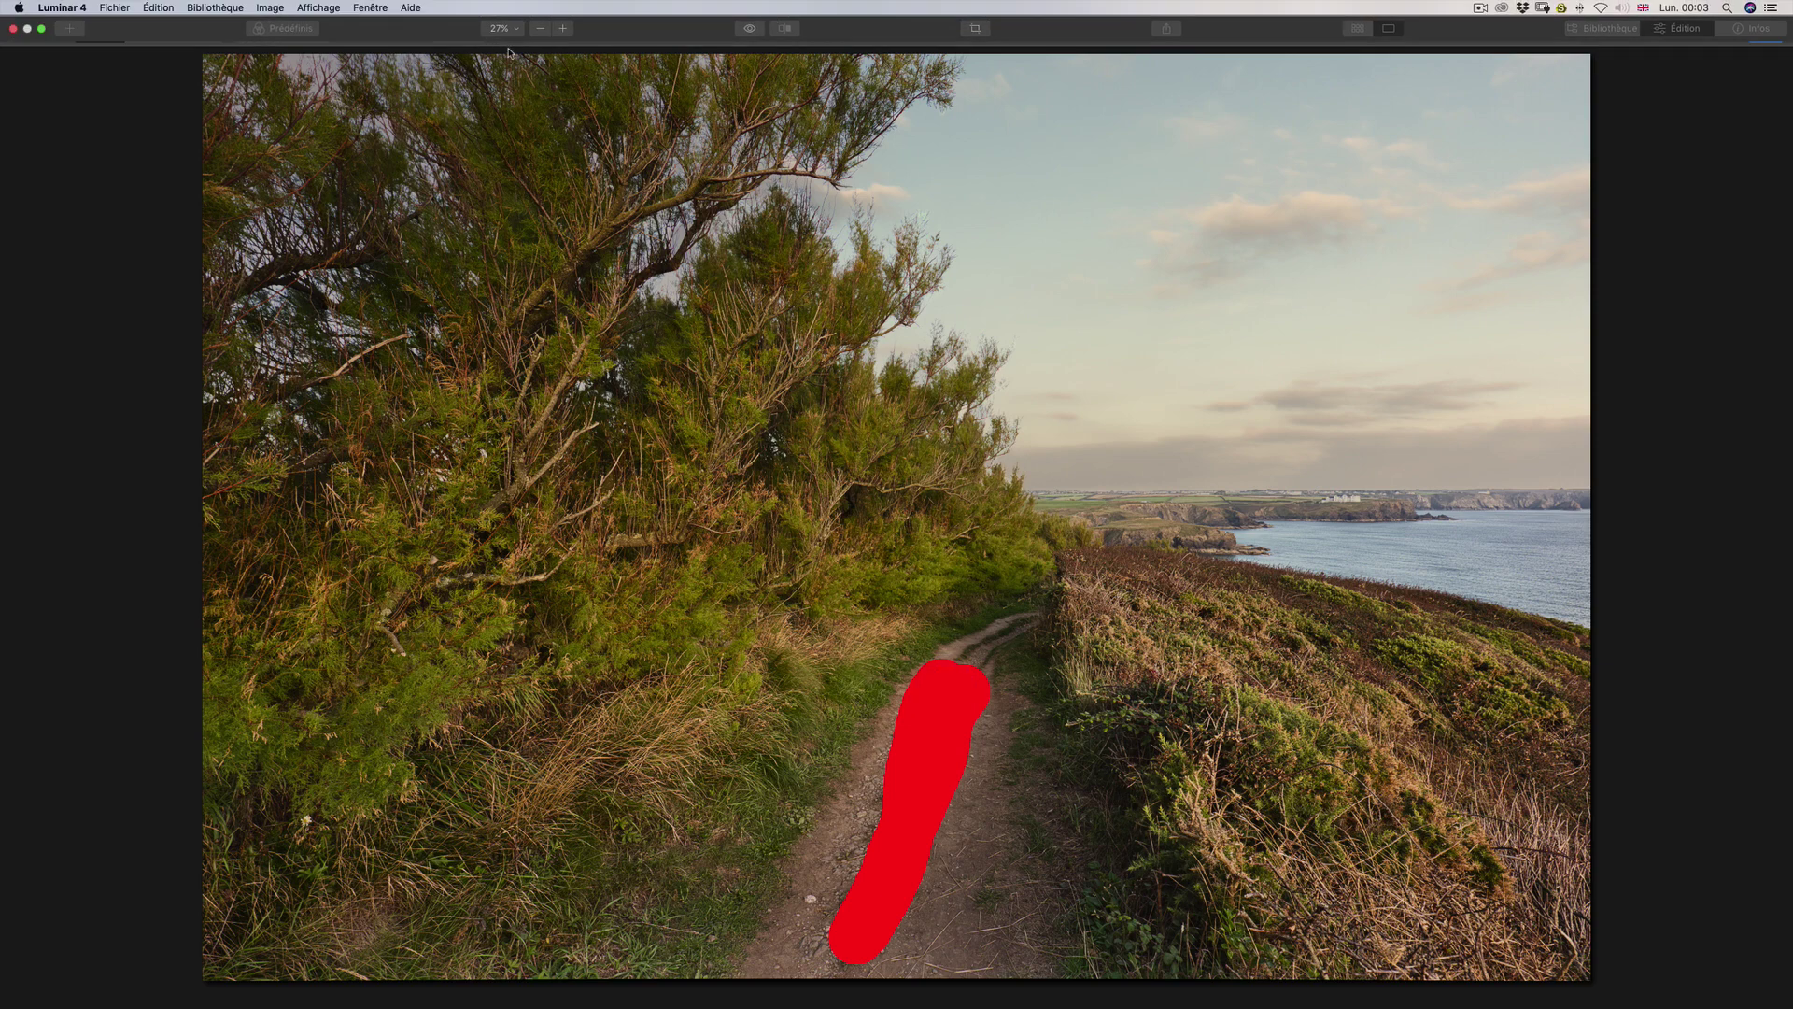
click(471, 35)
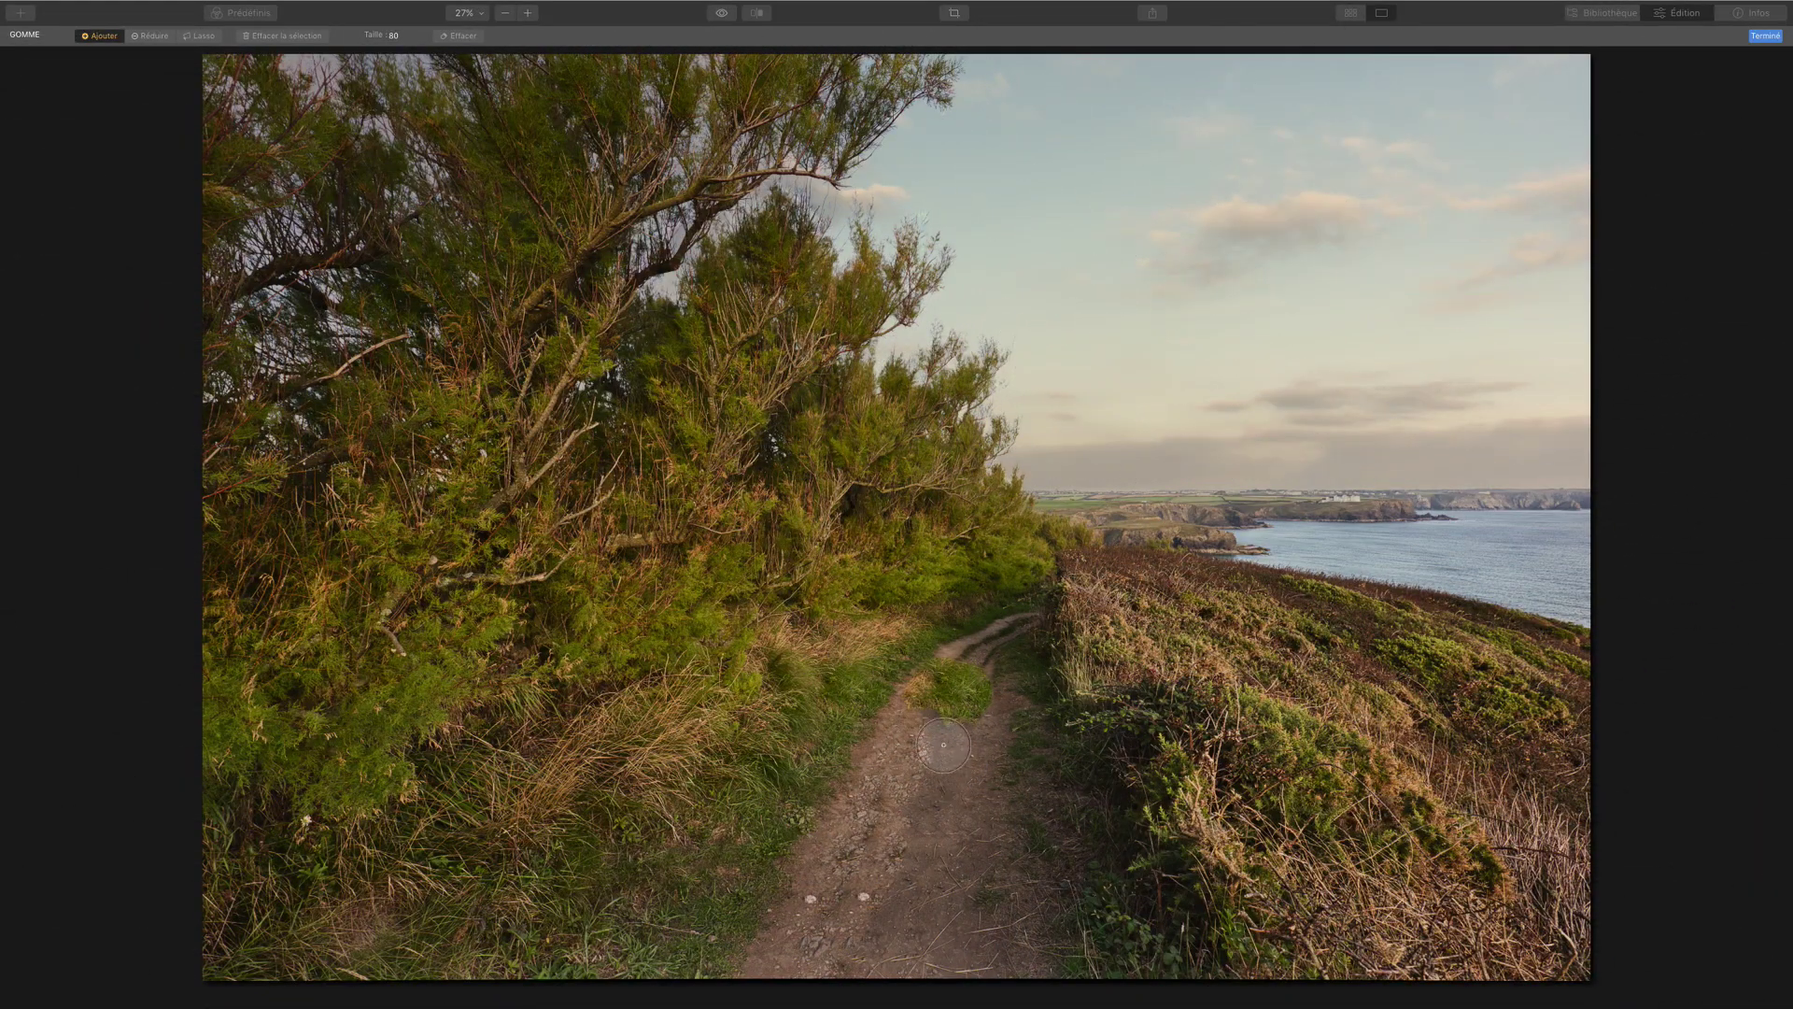
Erase the leftover grass patch at the far end of the path, retouch the path's foreground, and finish erasing
mouse_move(976, 675)
mouse_down()
mouse_move(929, 703)
mouse_move(978, 681)
mouse_move(950, 678)
mouse_up()
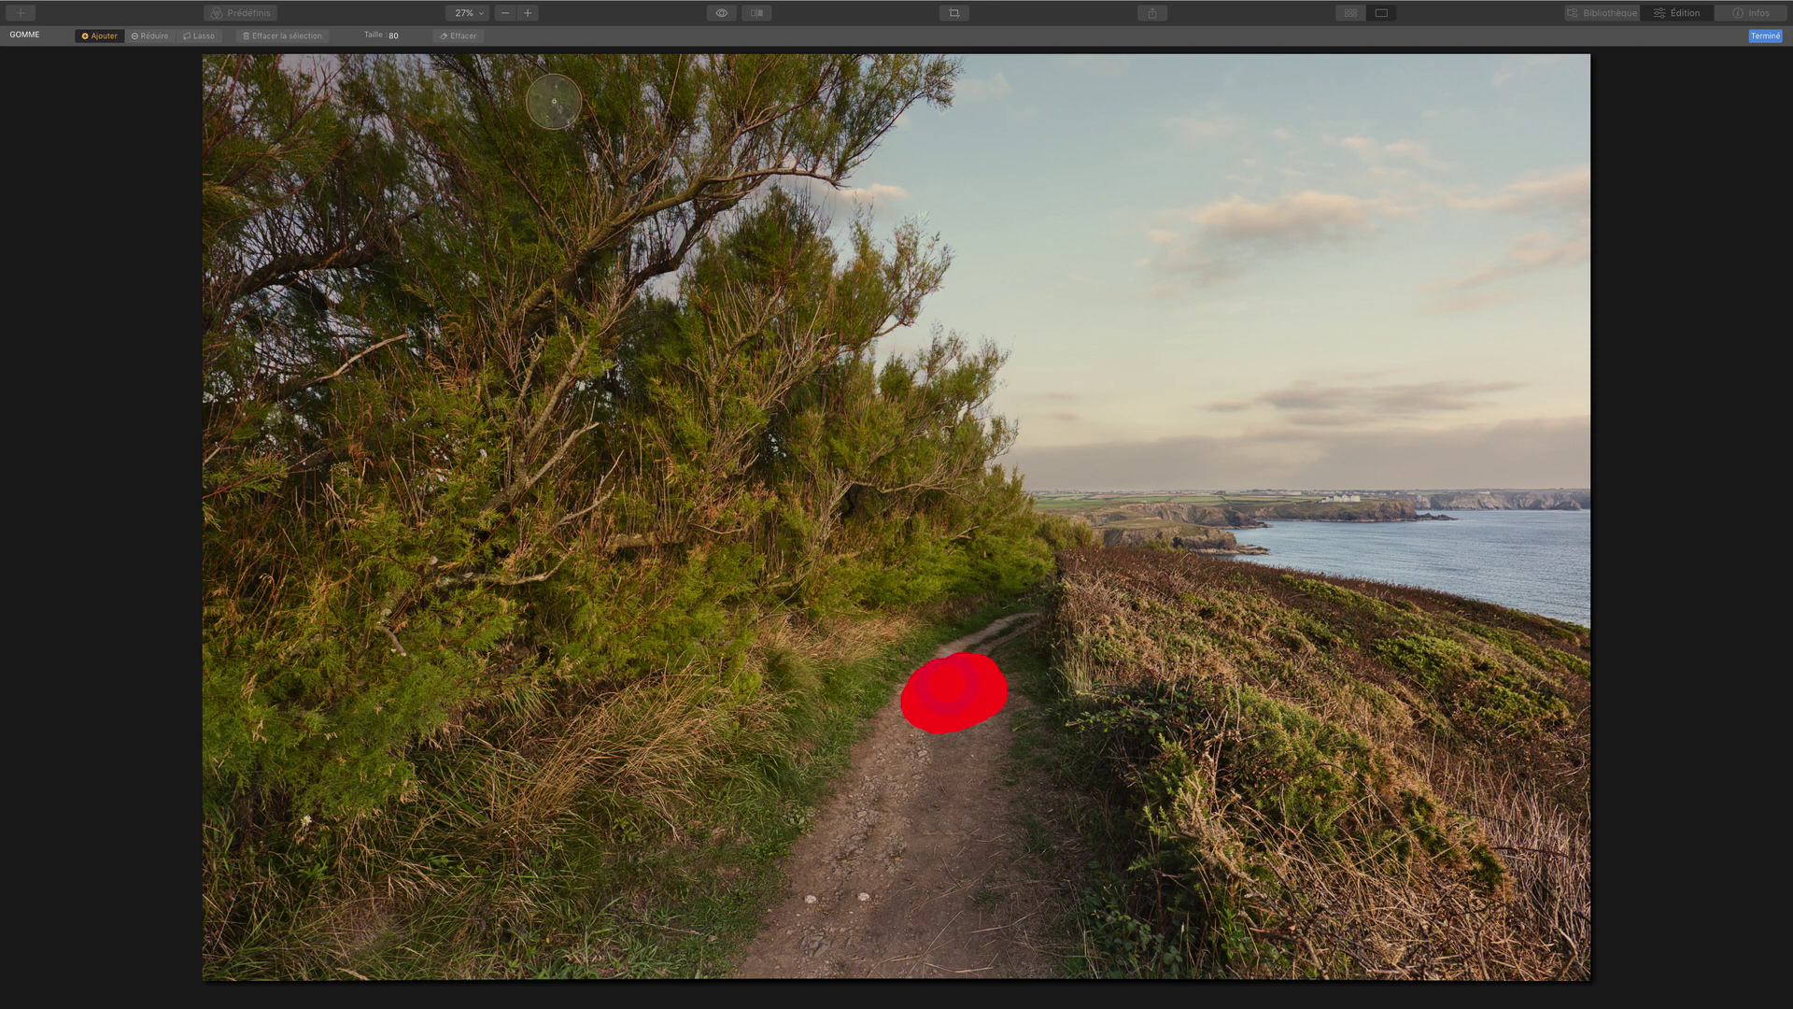
click(457, 35)
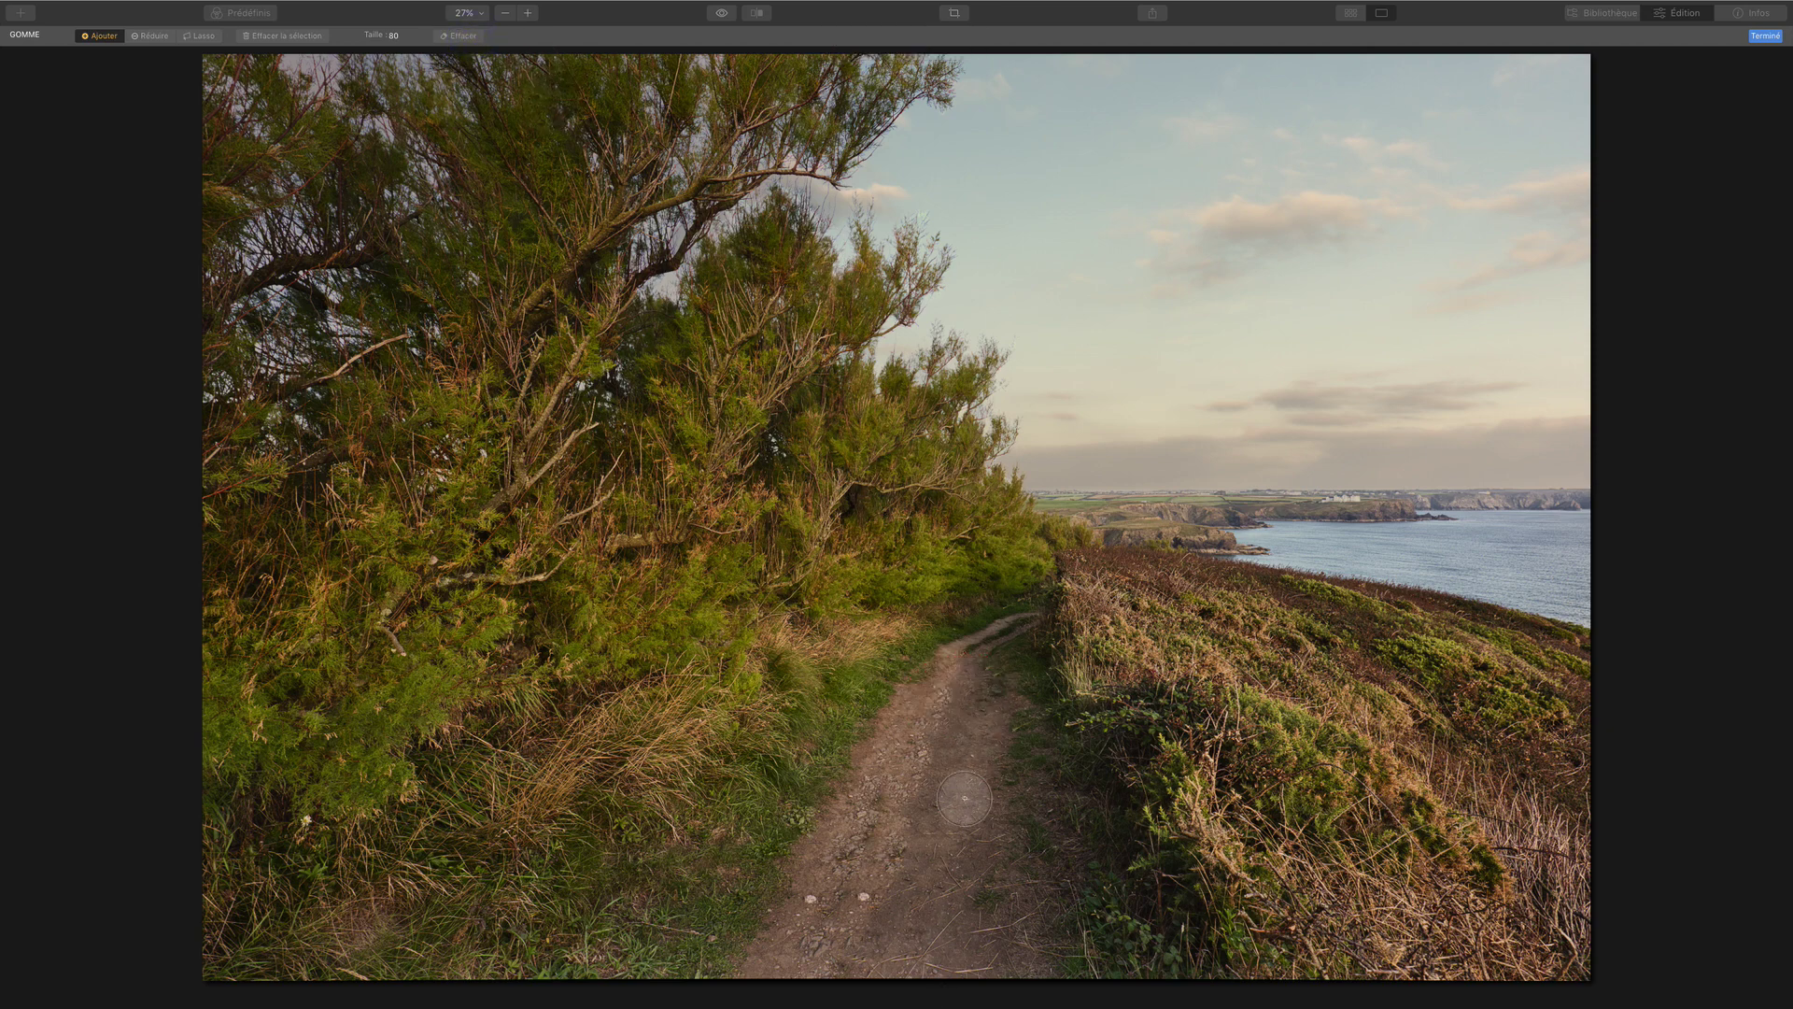
mouse_move(961, 803)
mouse_down()
mouse_move(934, 937)
mouse_move(897, 864)
mouse_move(864, 883)
mouse_move(929, 859)
mouse_move(965, 947)
mouse_move(987, 827)
mouse_move(986, 888)
mouse_move(889, 978)
mouse_move(996, 846)
mouse_move(984, 972)
mouse_move(989, 865)
mouse_up()
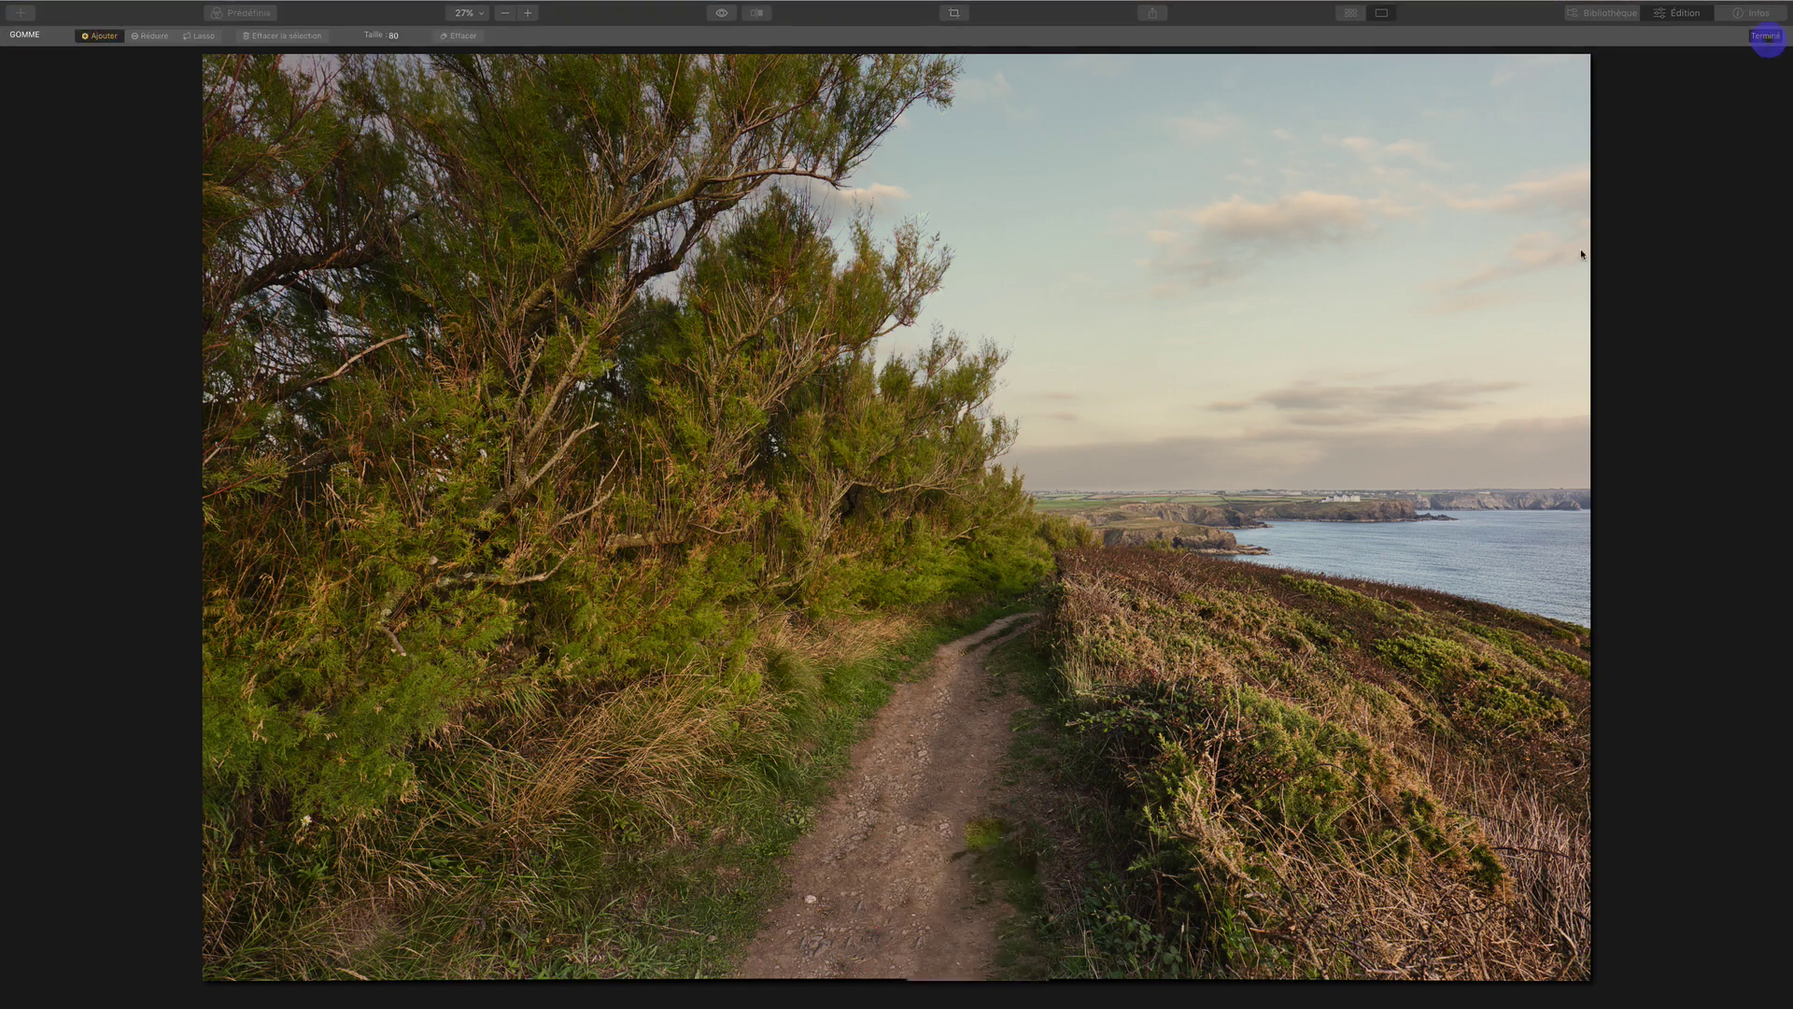
key(Return)
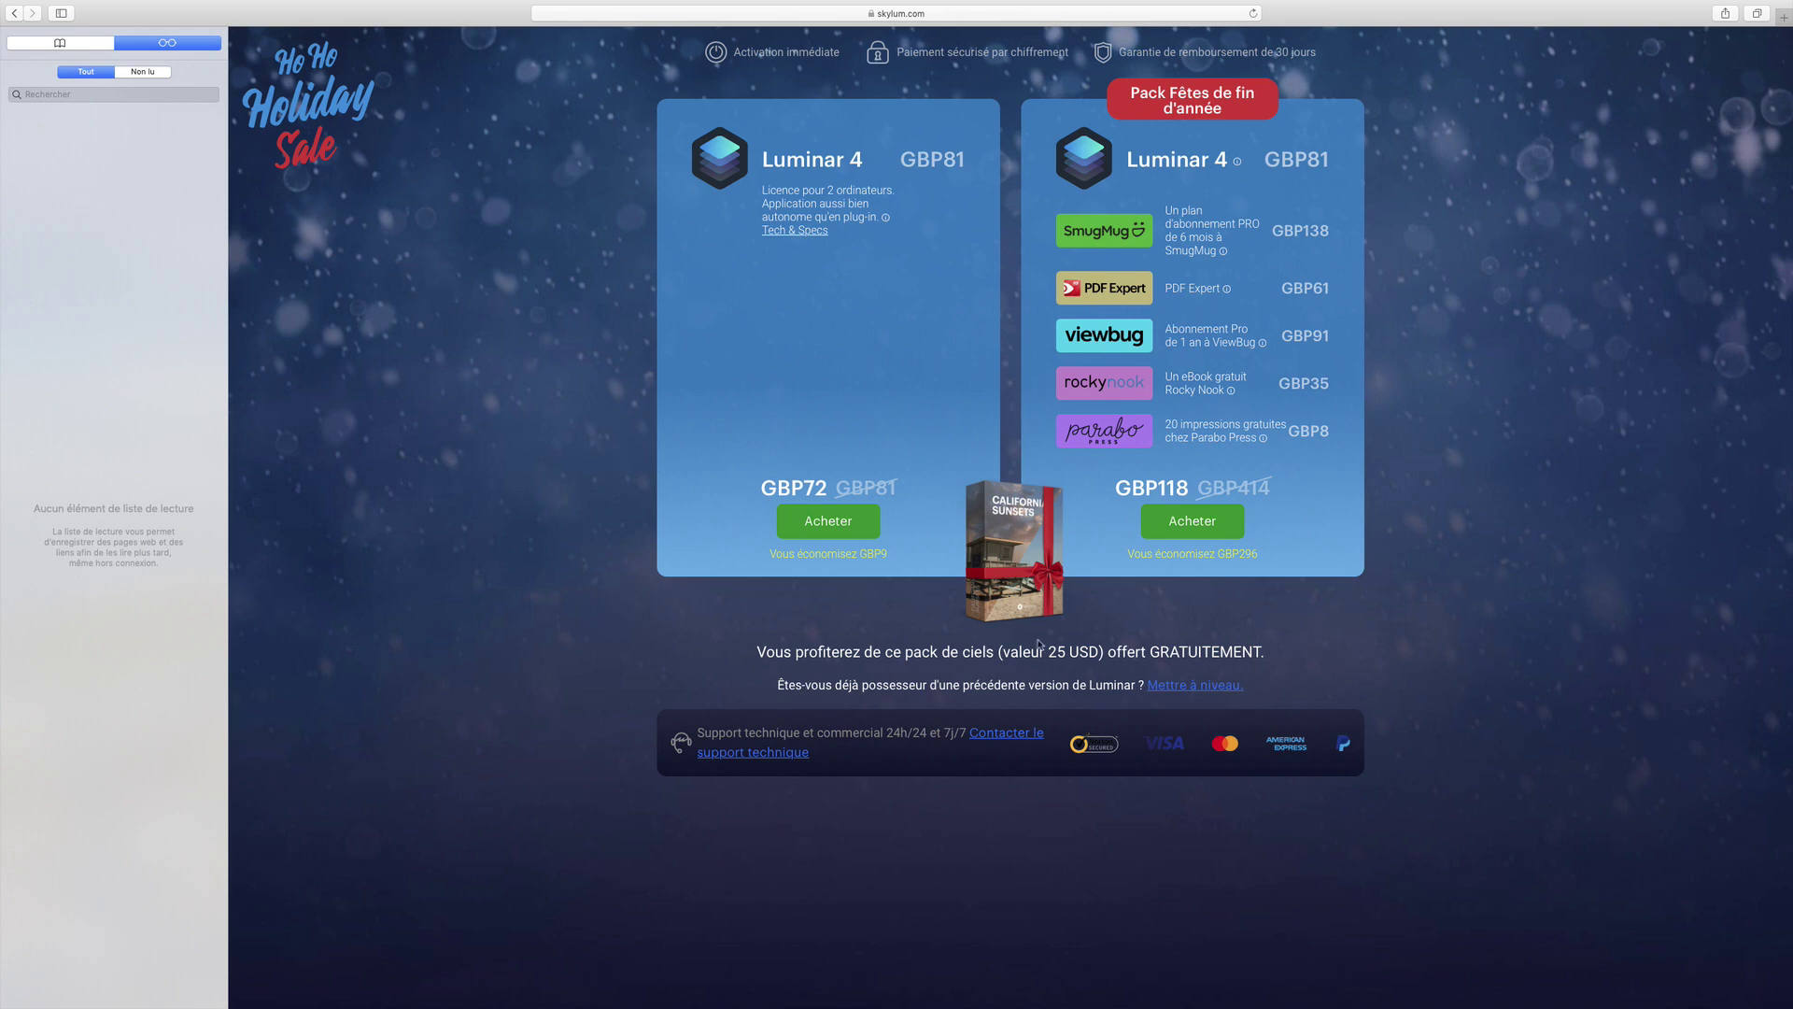
On the skylum.com Luminar 4 offer page, show the upgrade prices for owners of a previous version and examine the standalone and holiday pack offers
click(1231, 687)
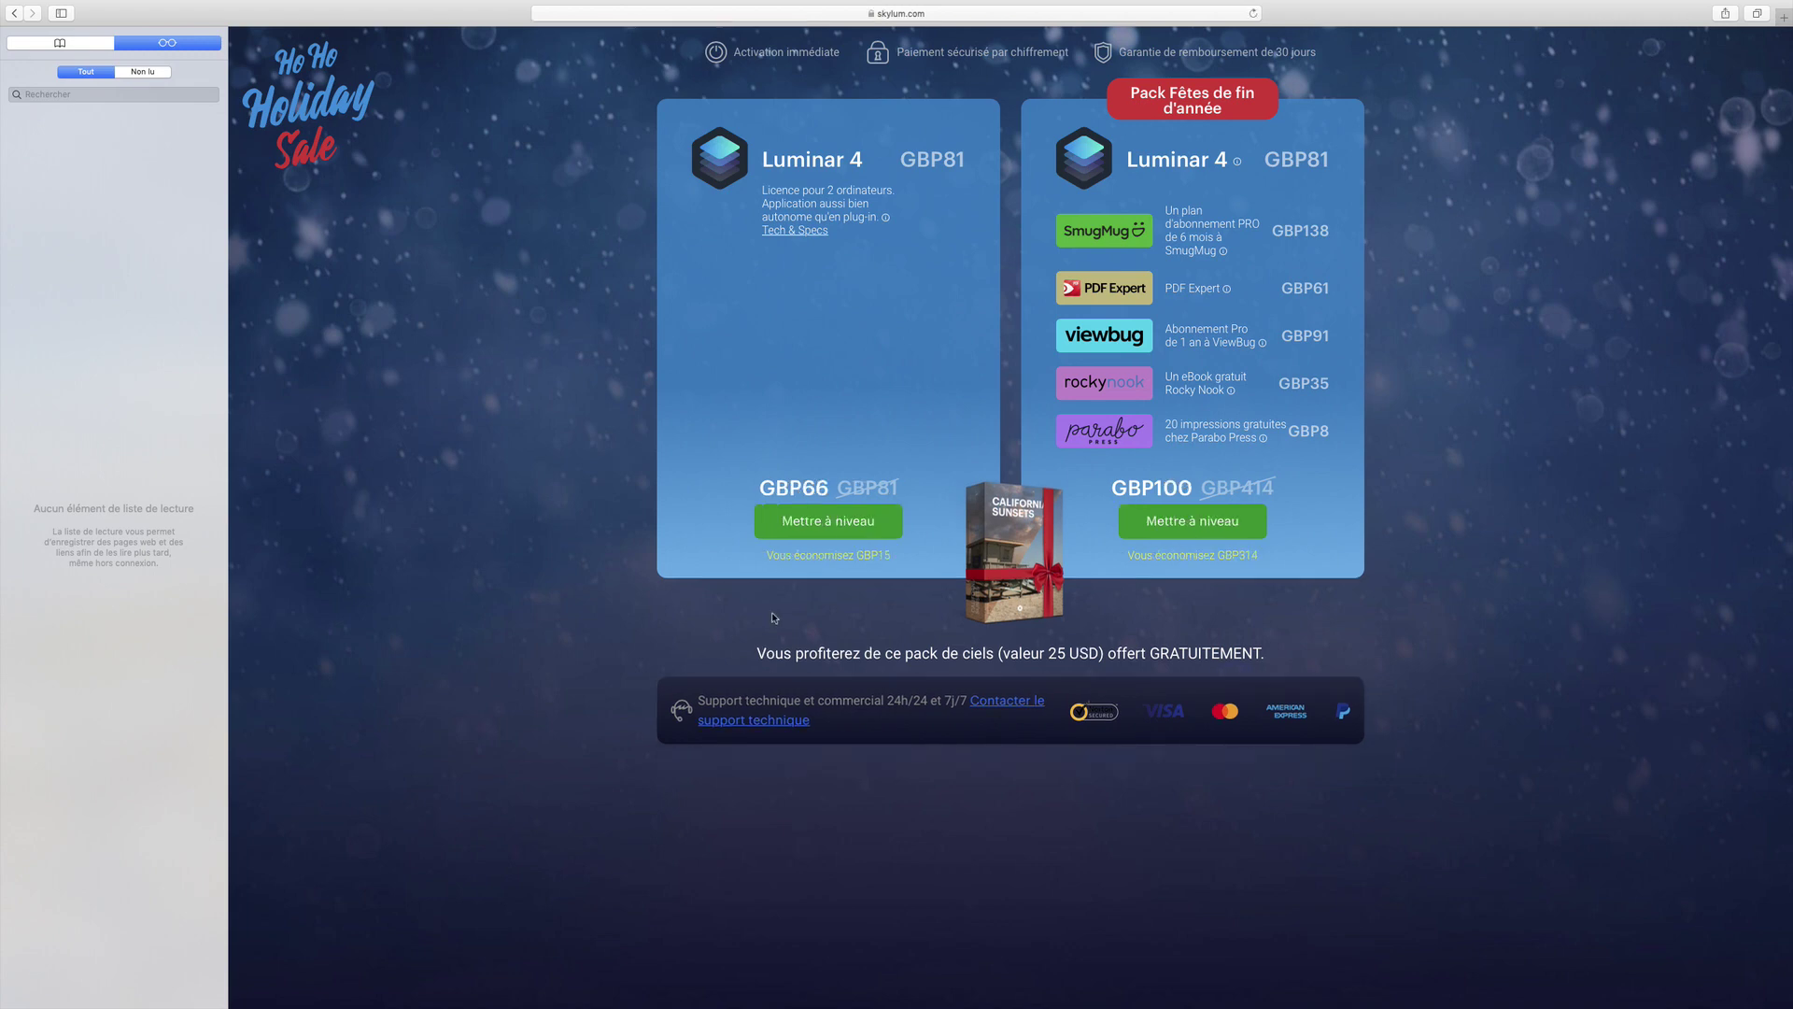
click(815, 523)
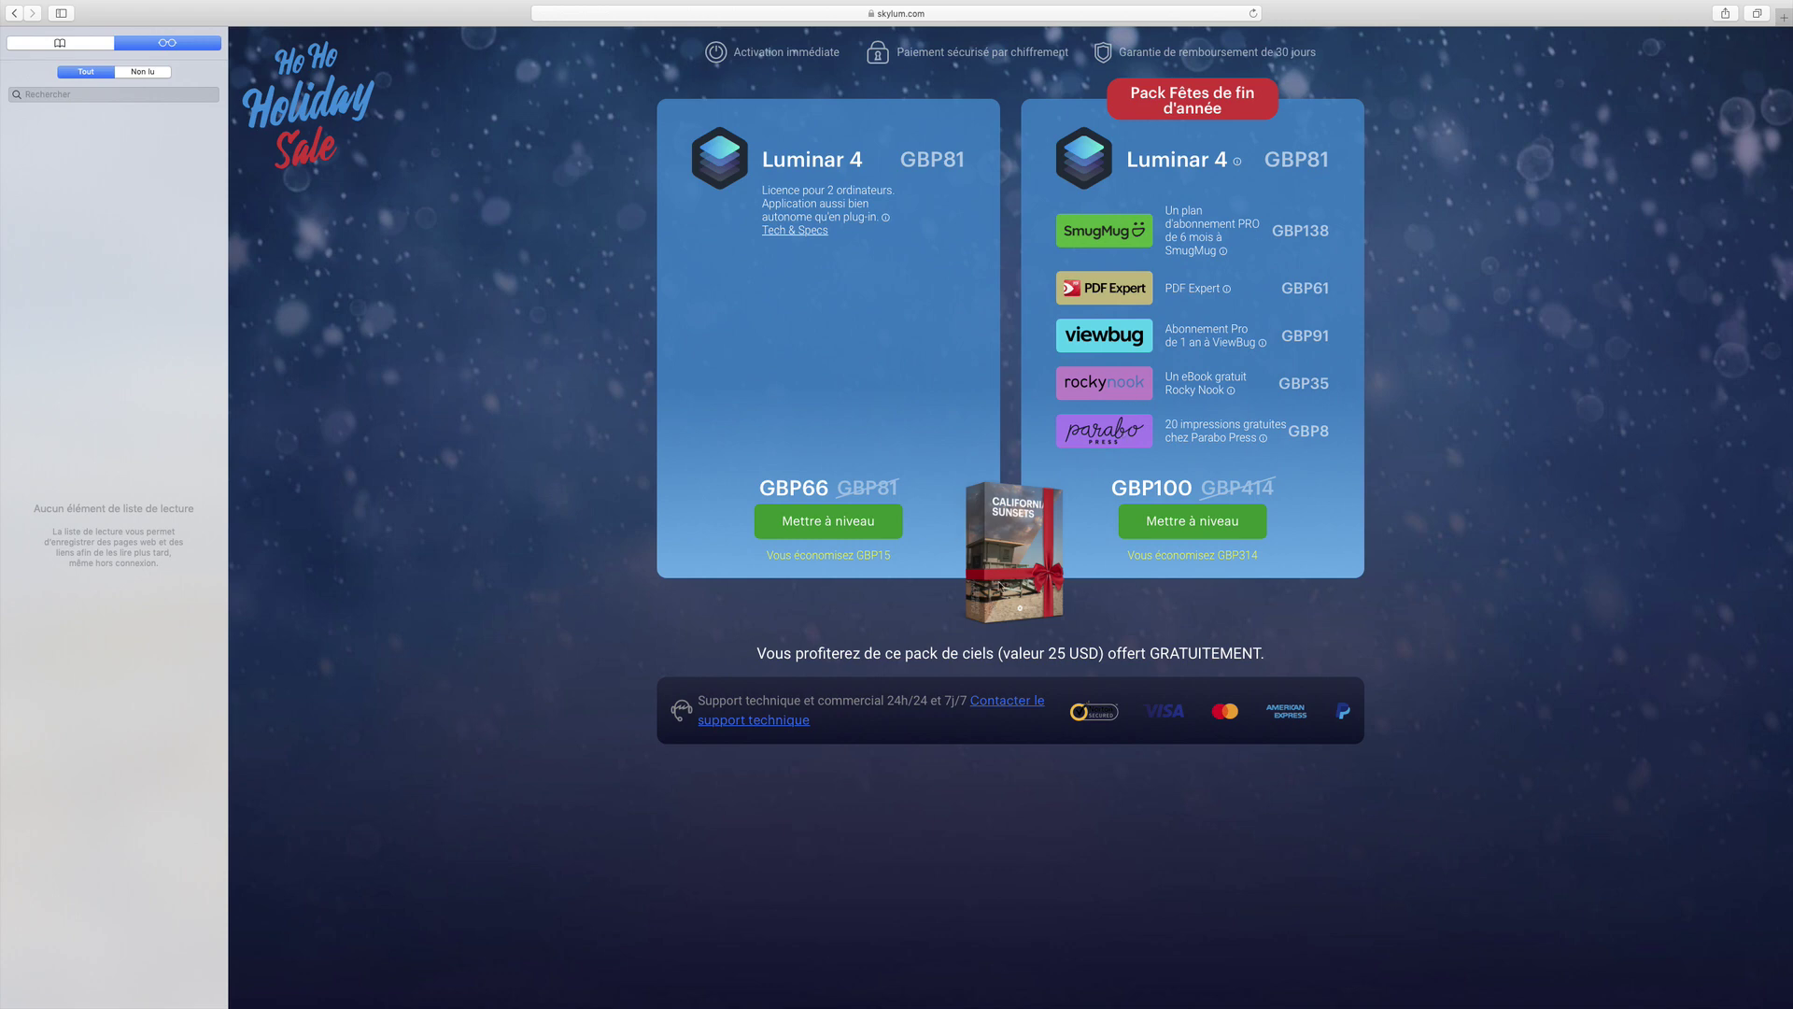
mouse_move(1207, 1007)
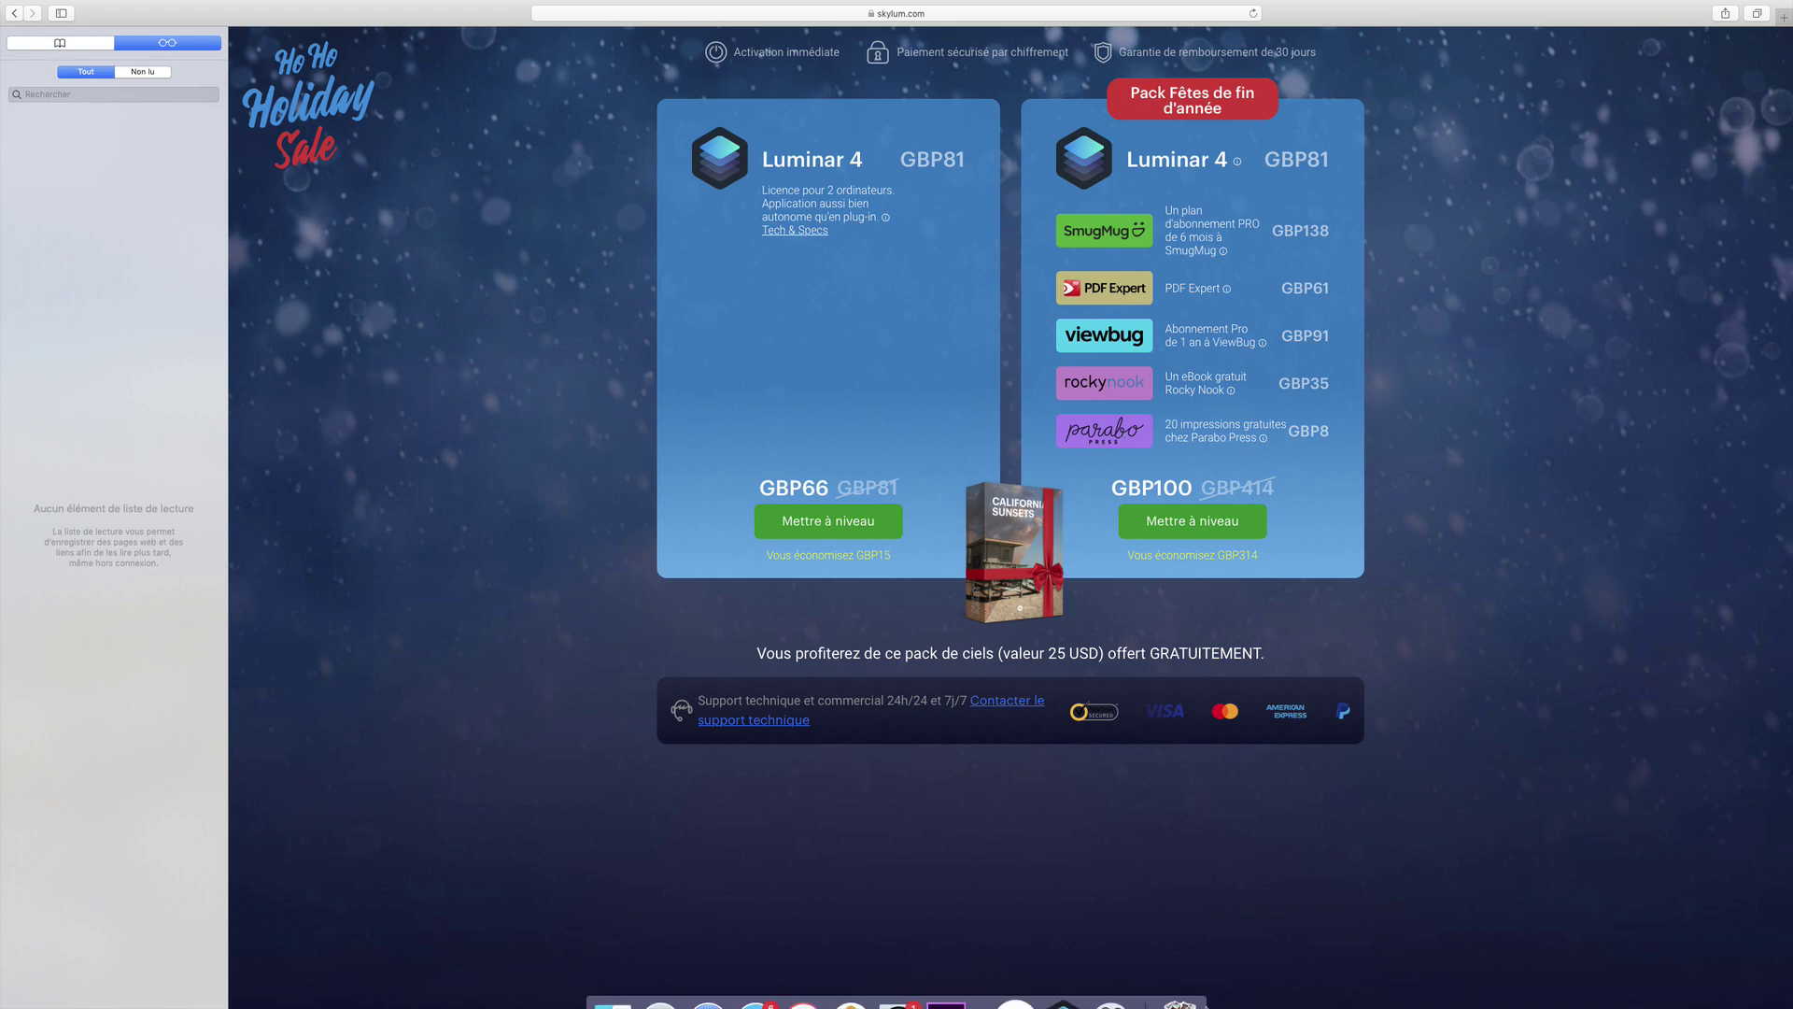